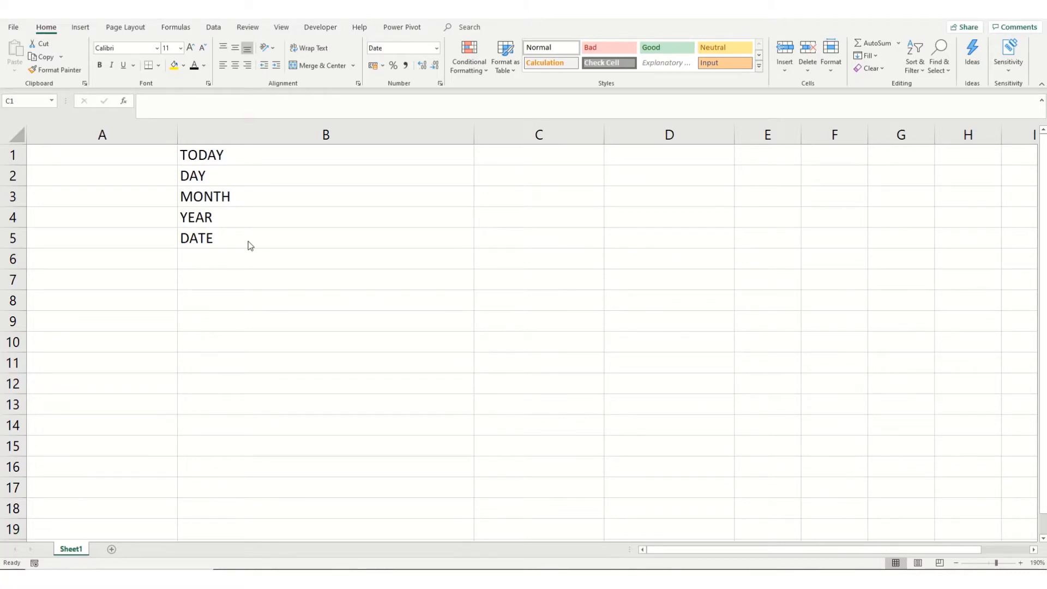
Enter the formula =TODAY() in cell C1 to return the current date beside the TODAY label.
click(487, 161)
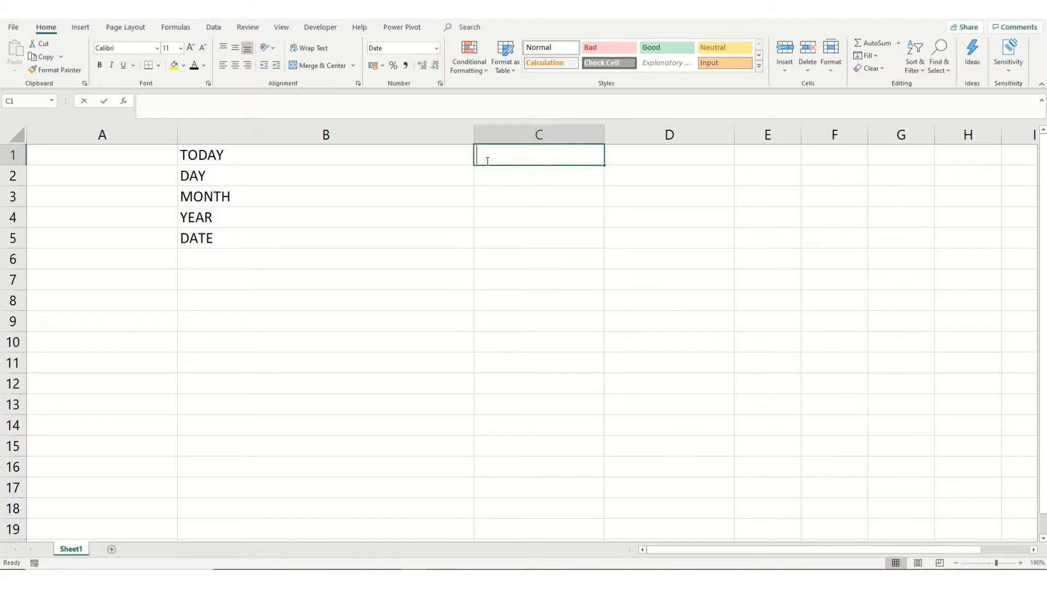
text(=today)
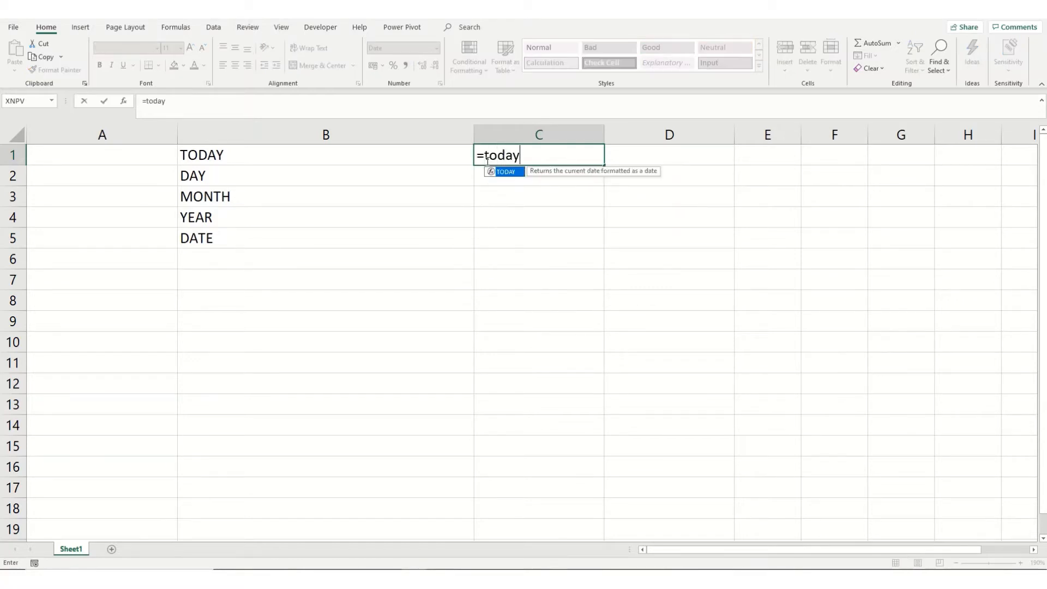
key(Tab)
text())
key(Return)
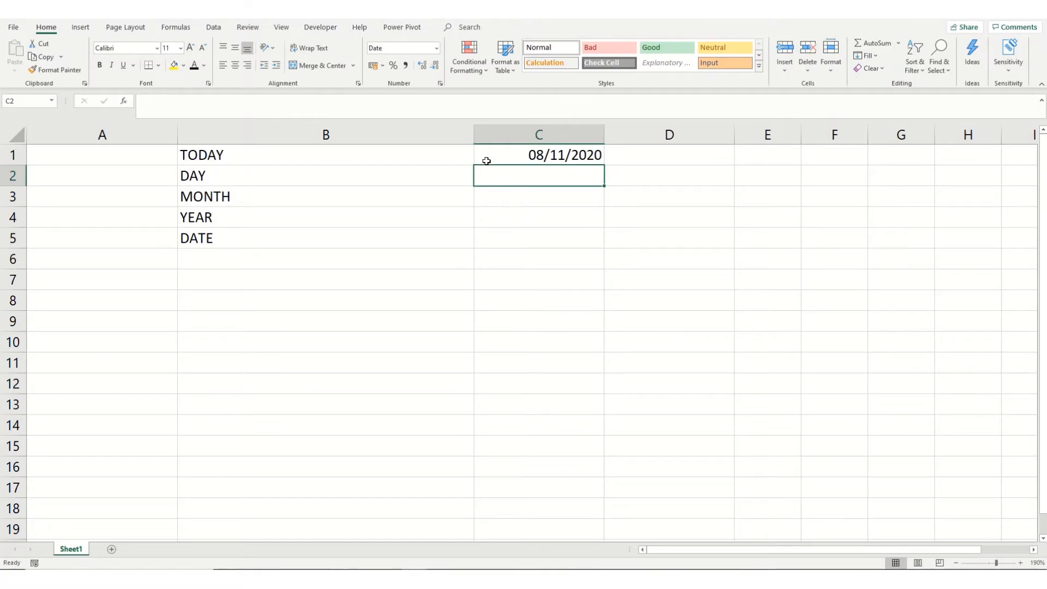
Enter a DAY formula in cell C2 that extracts the day from the date in C1.
click(511, 177)
text(=dayq)
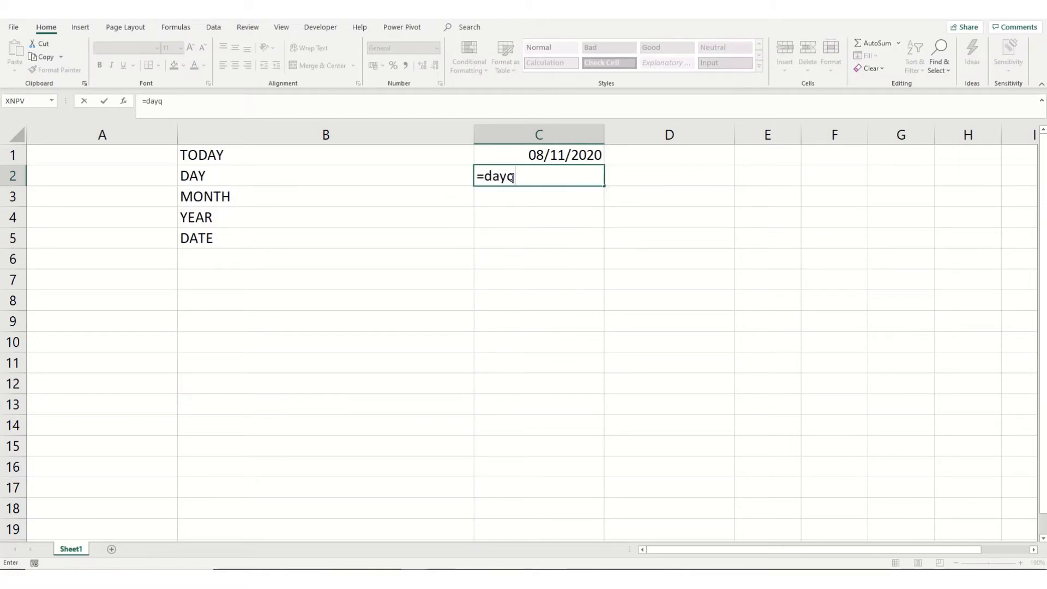
key(BackSpace)
key(Tab)
click(551, 159)
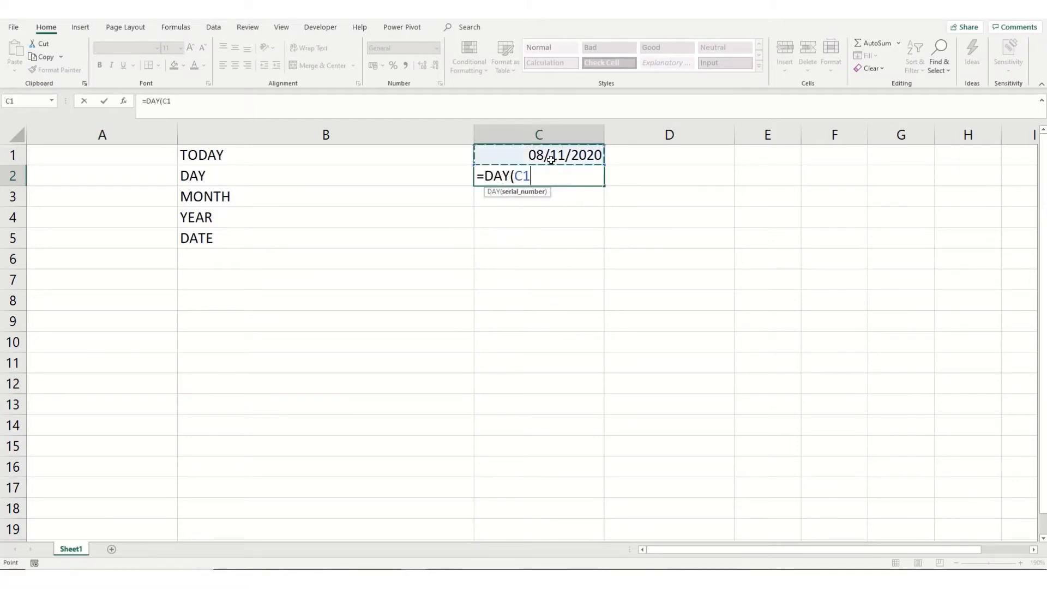
key(Return)
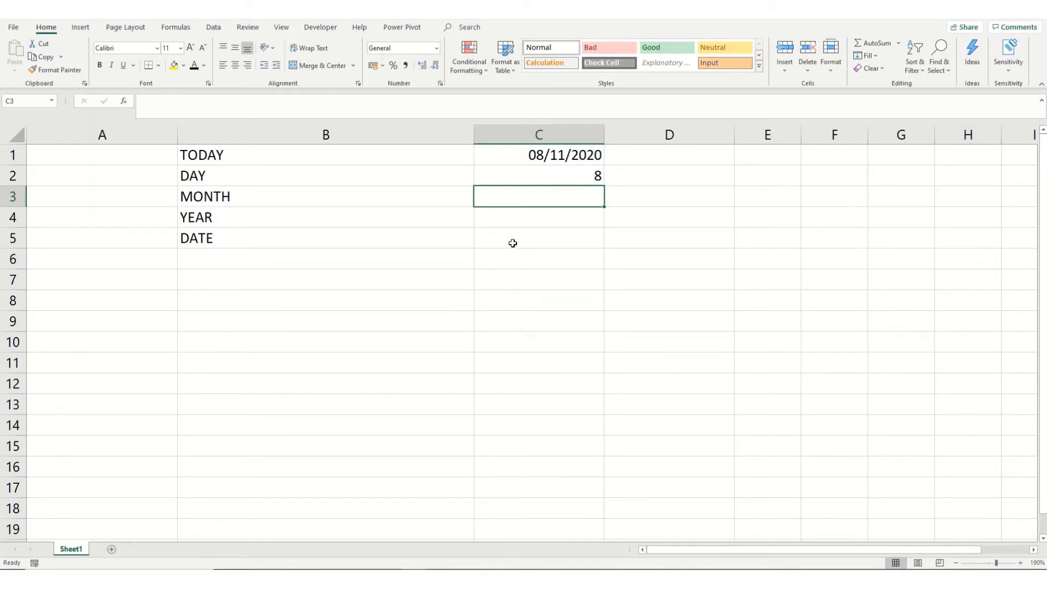
Enter a MONTH formula in cell C3 that extracts the month from the date in C1.
text(=month)
key(Tab)
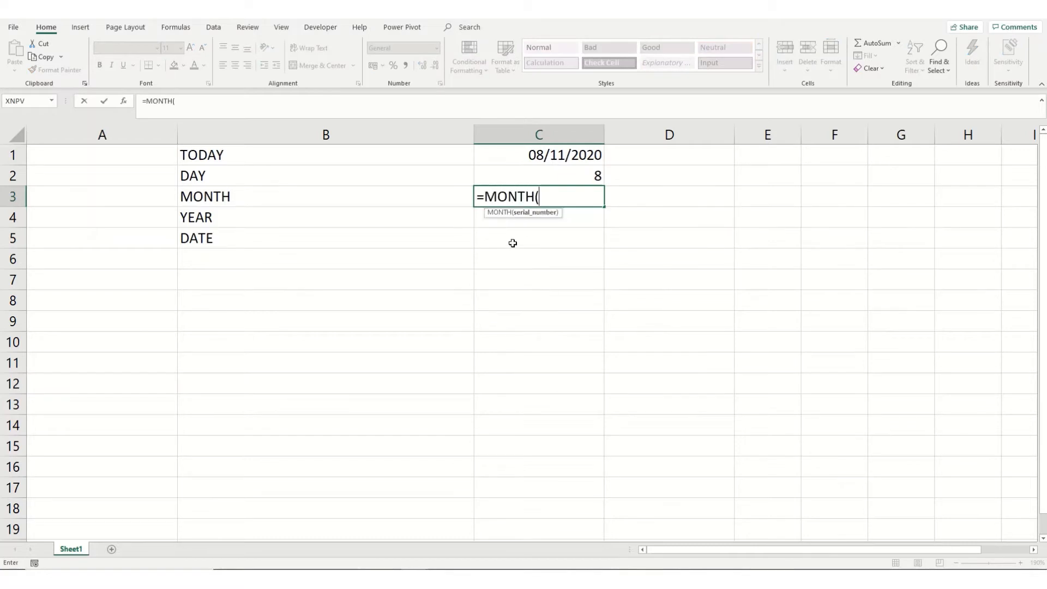
click(555, 164)
key(Return)
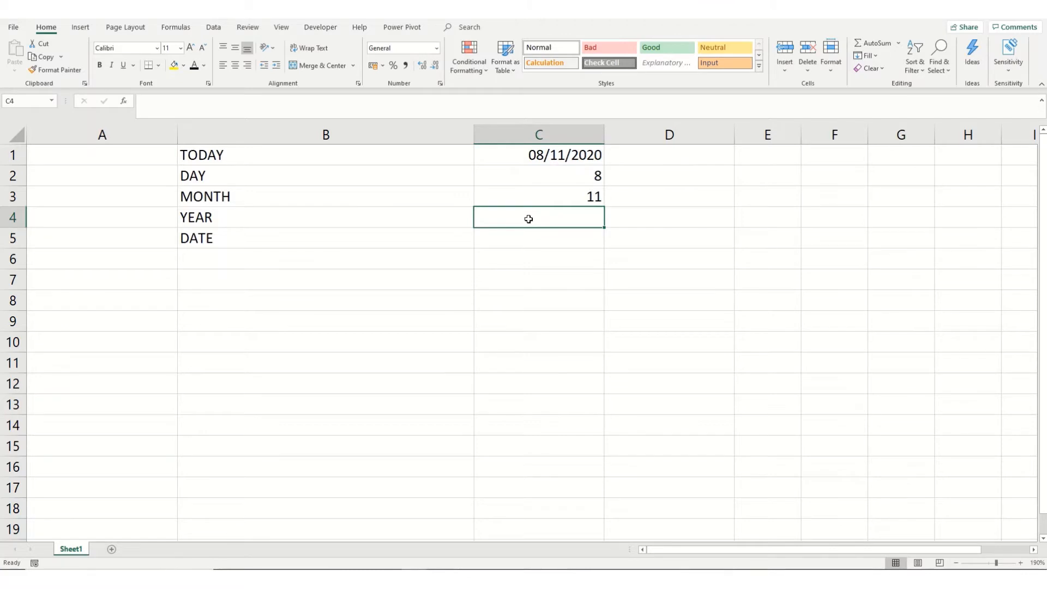
Enter a YEAR formula in cell C4 that extracts the year from the date in C1.
text(=y)
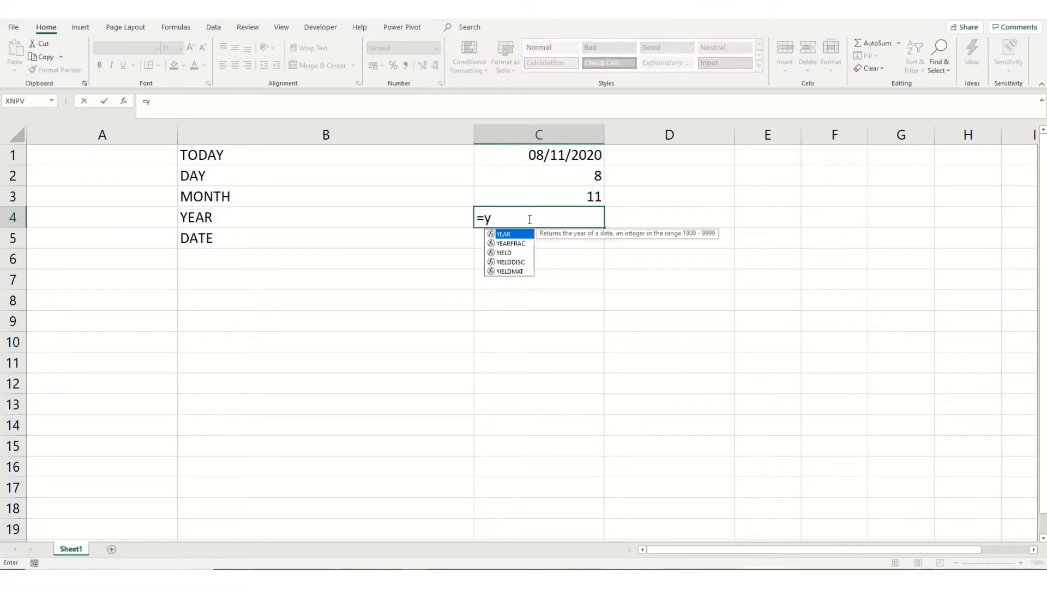
text(ear)
key(Tab)
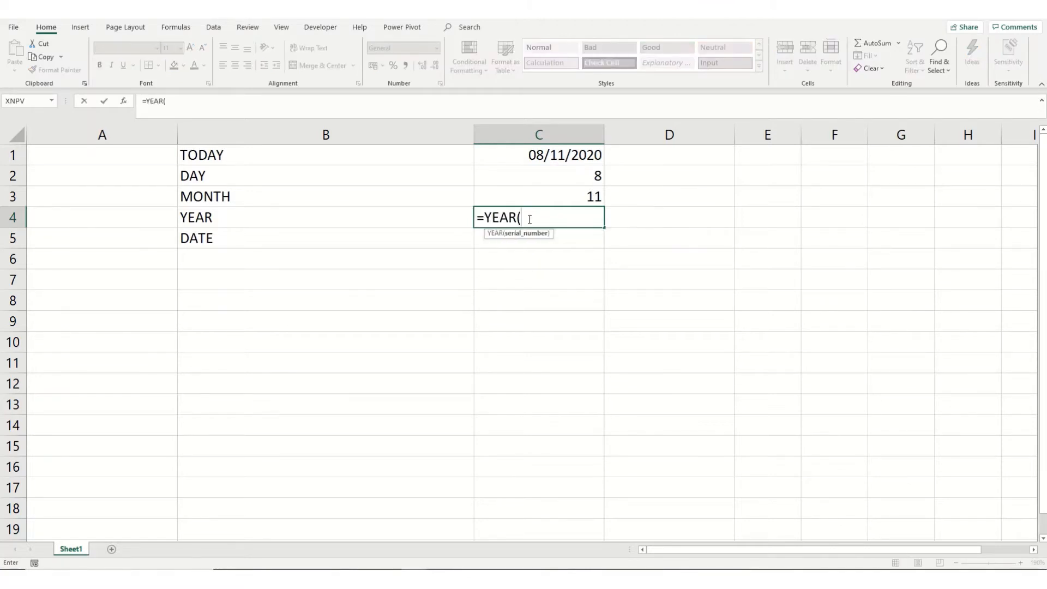
click(575, 158)
key(Return)
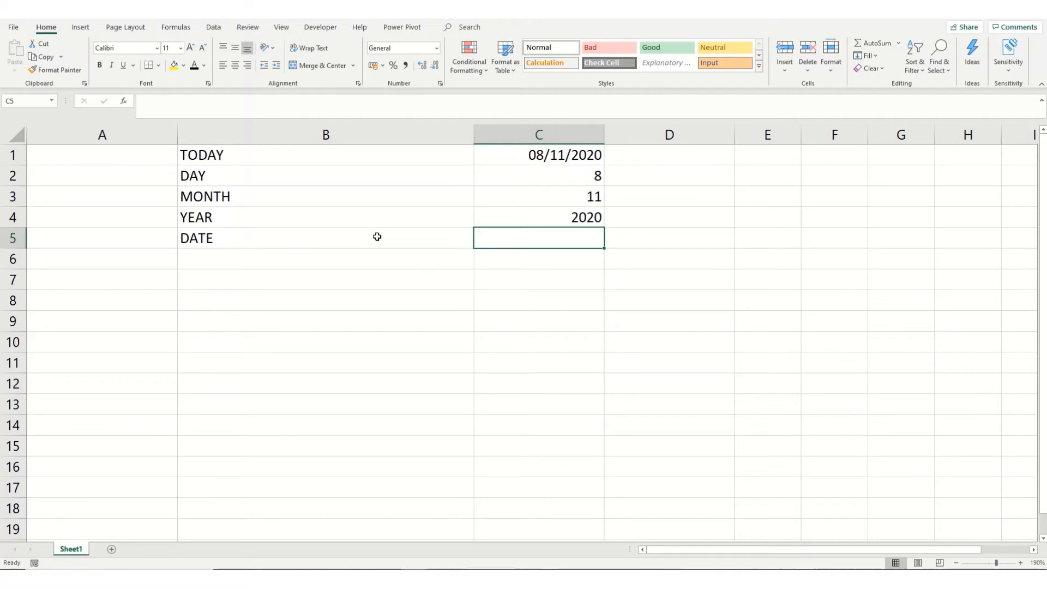
Build a date in cell C5 from the separate year, month and day cells with =DATE(C4,C3,C2).
text(=dat)
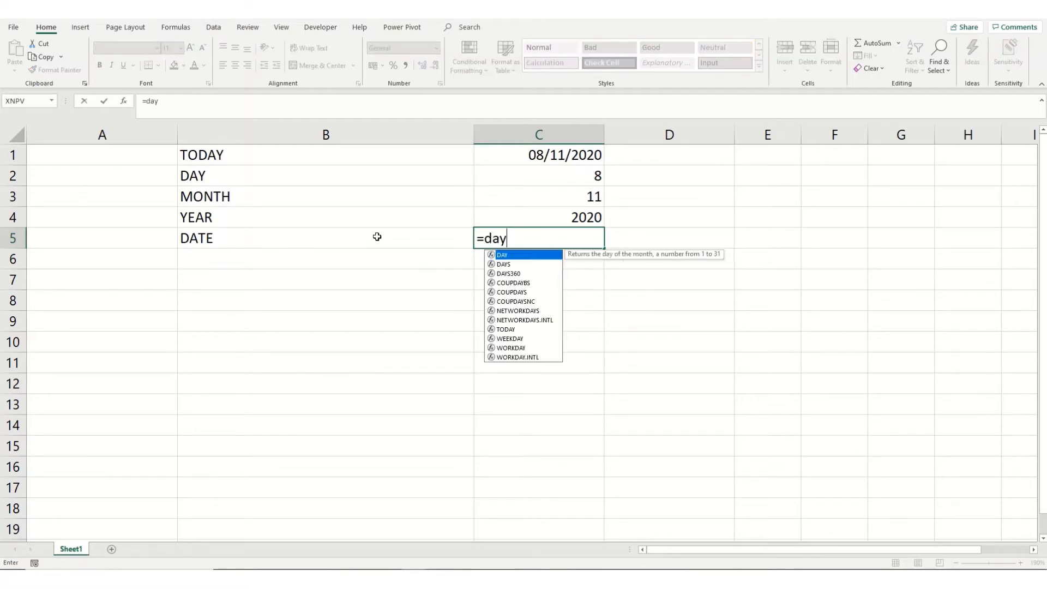
text(e)
key(Tab)
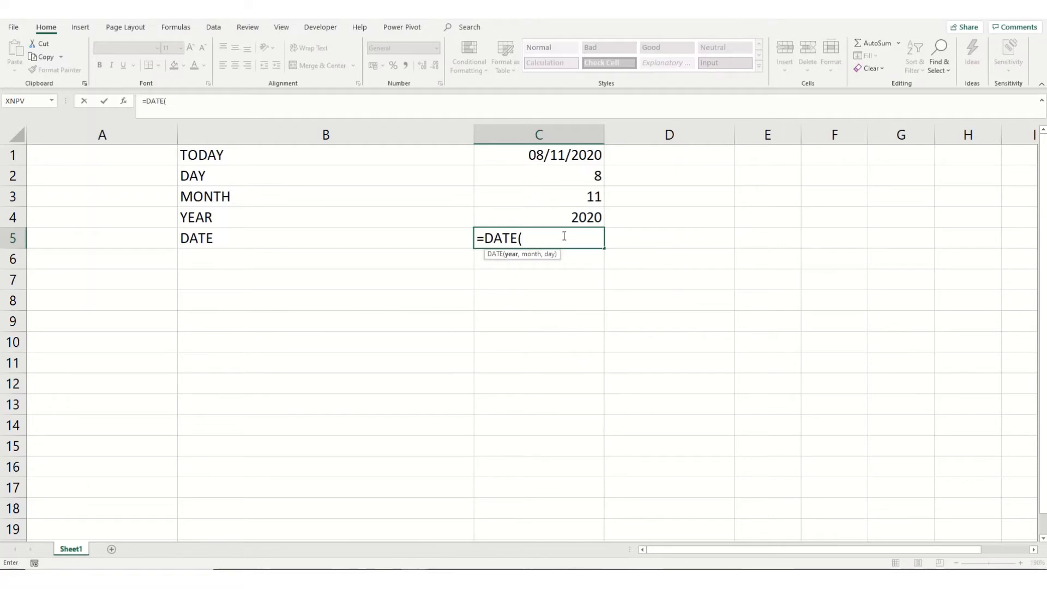
click(566, 213)
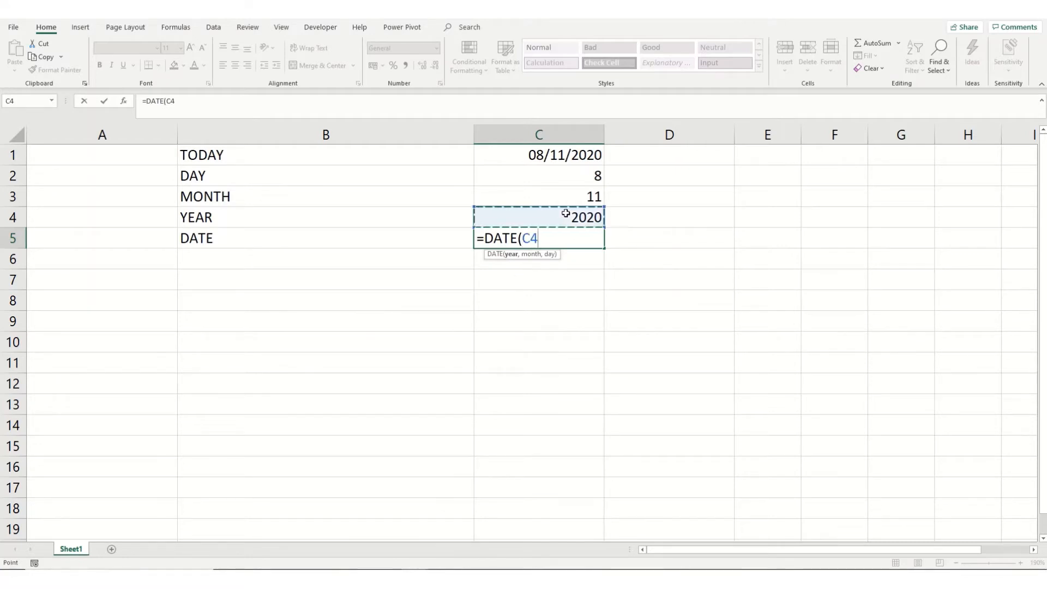
text(,)
click(570, 202)
text(,)
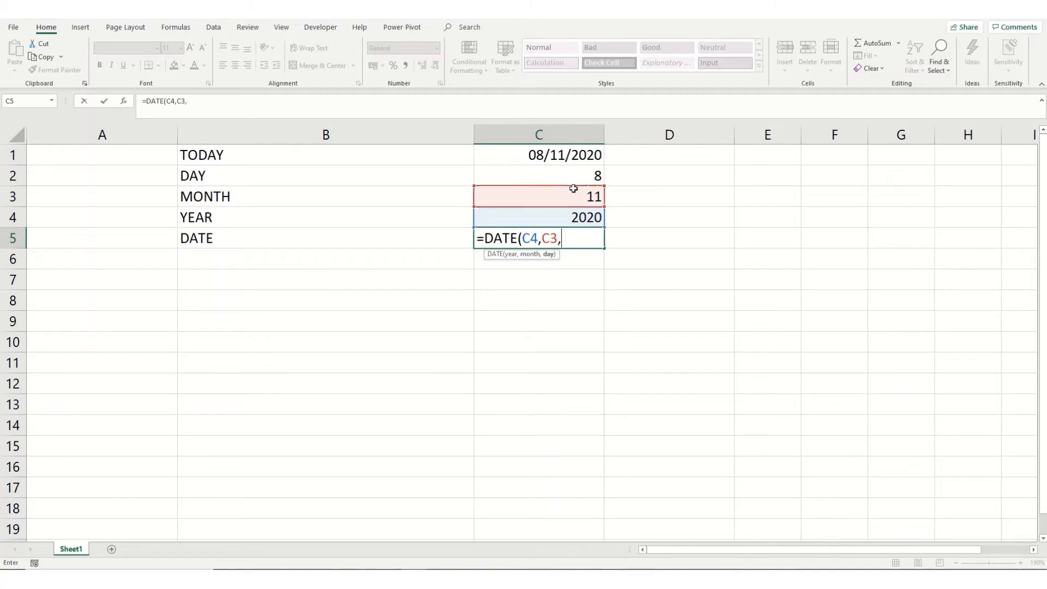
click(573, 178)
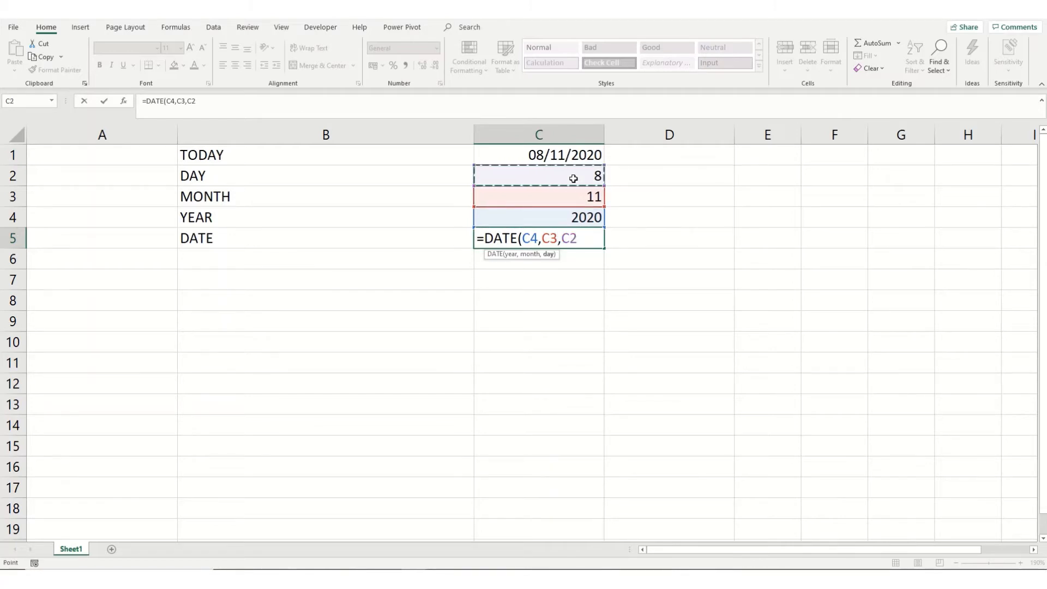
key(Return)
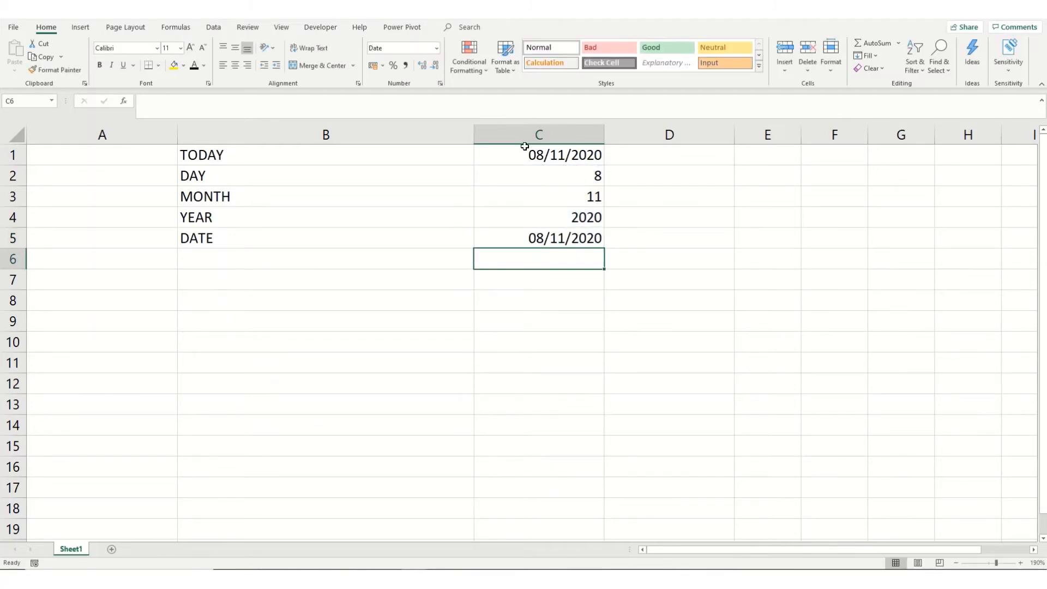
Modify the DATE formula in C5 to add 10 years, 1 month and 5 days, giving =DATE(C4+10,C3+1,C2+5).
click(517, 239)
click(177, 100)
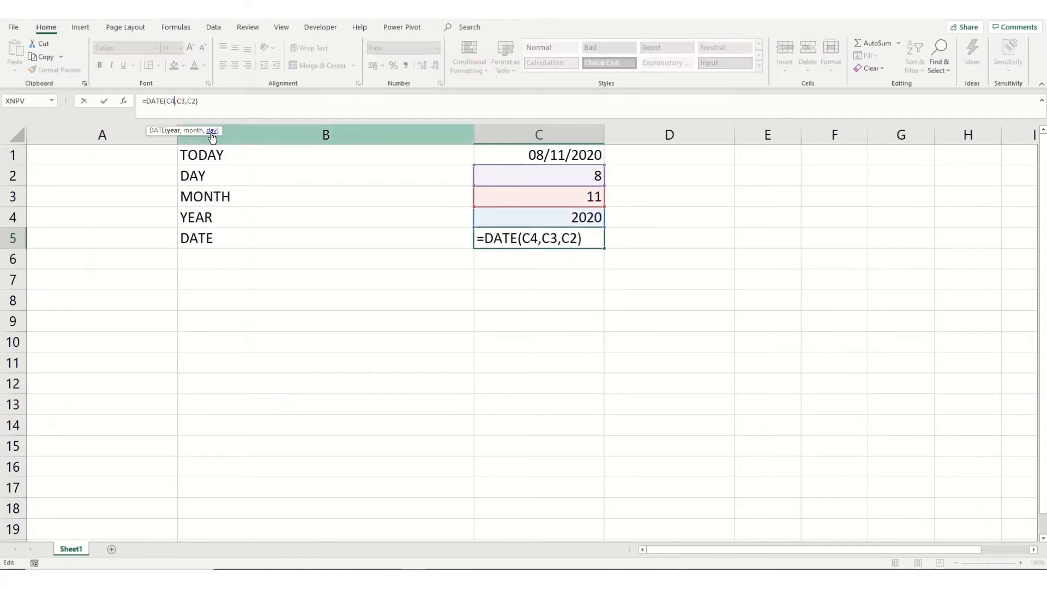
text(+)
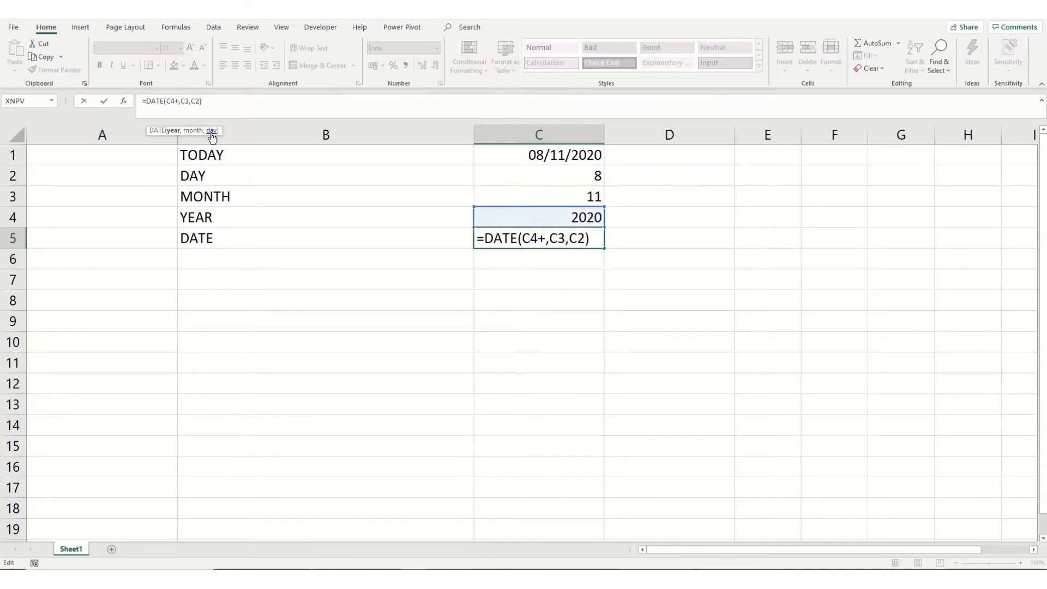
text(10)
key(Right)
key(Right)
key(Right)
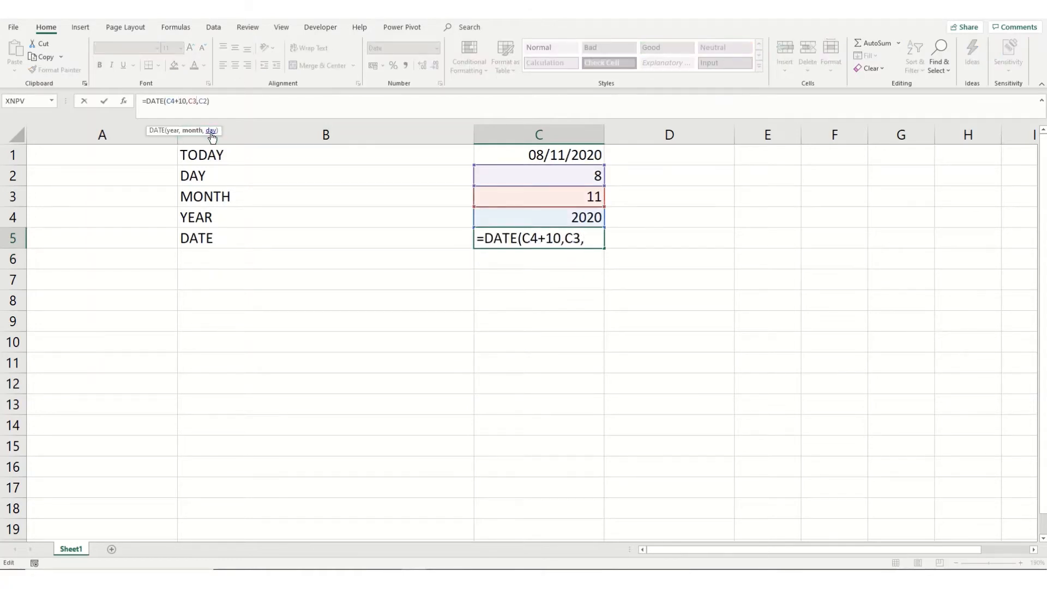
text(+)
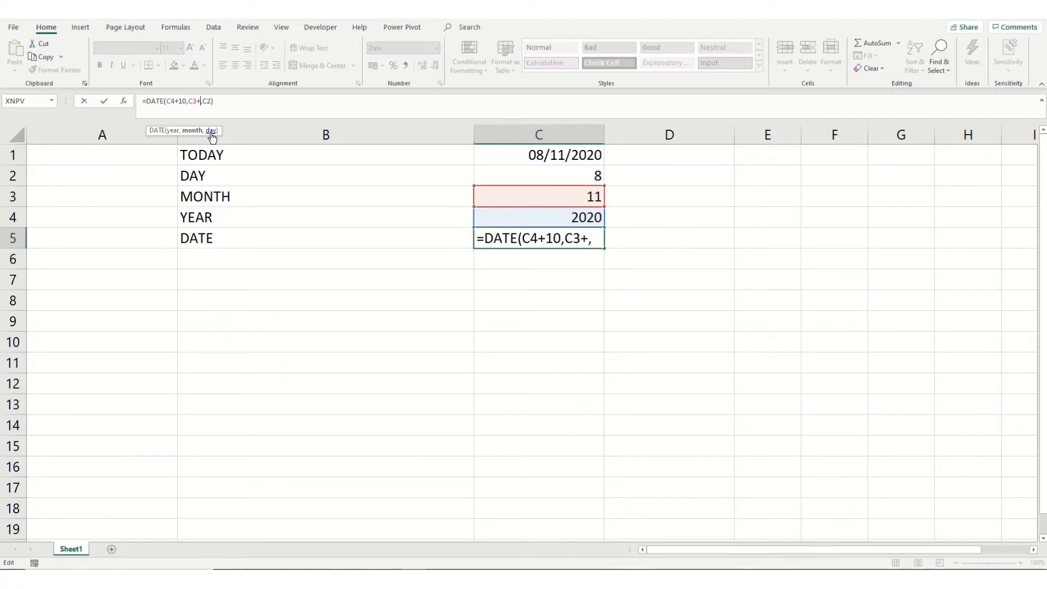
text(1)
click(212, 131)
text(+5)
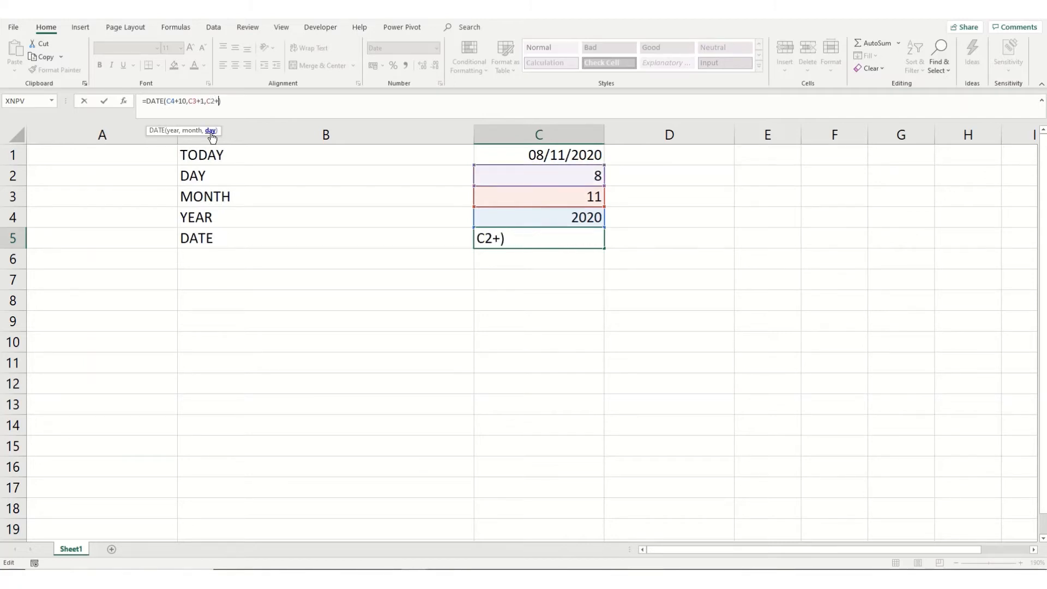
key(Return)
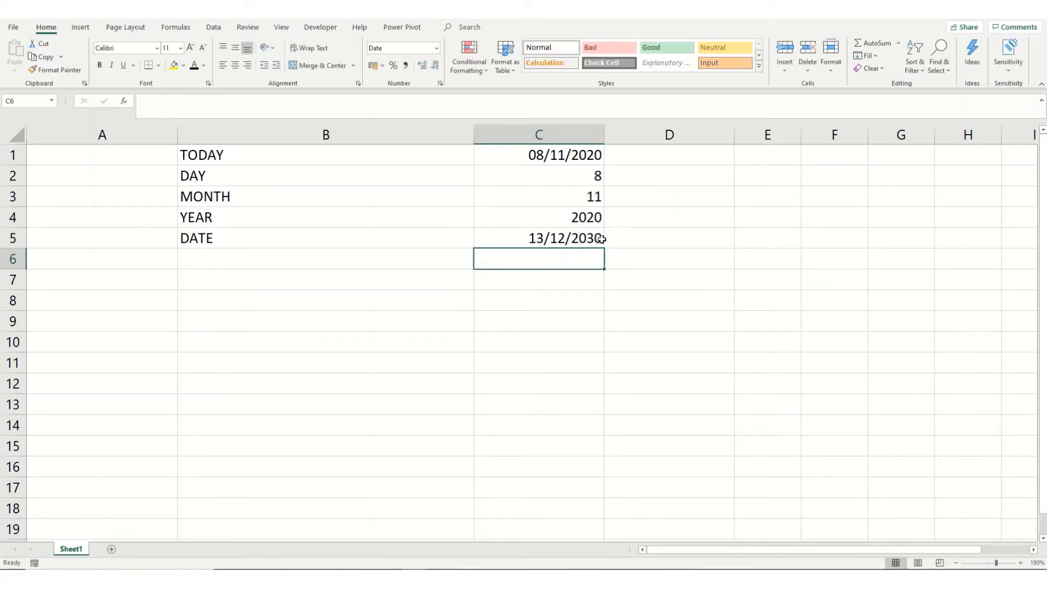
click(552, 238)
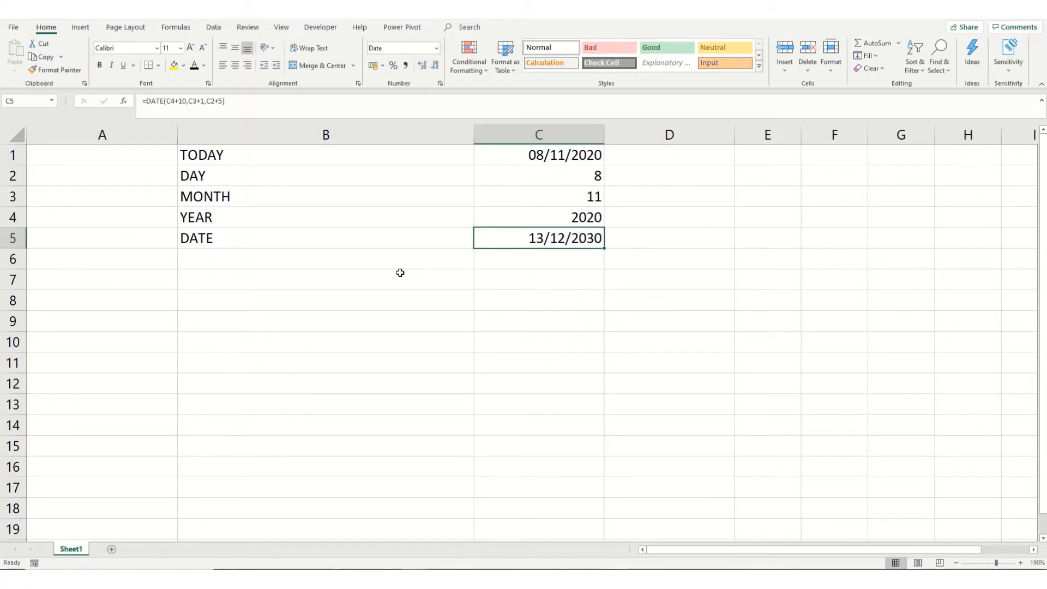
Apply the black font colour to cell B7 to reveal its hidden label, "First day of this month".
key(alt+Tab)
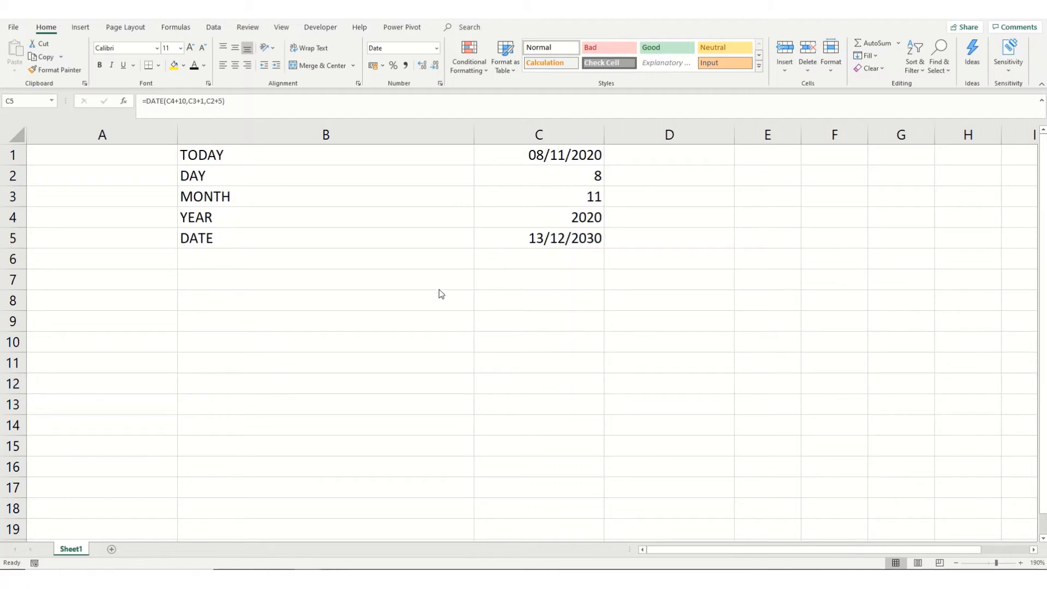
key(alt+Tab)
click(395, 277)
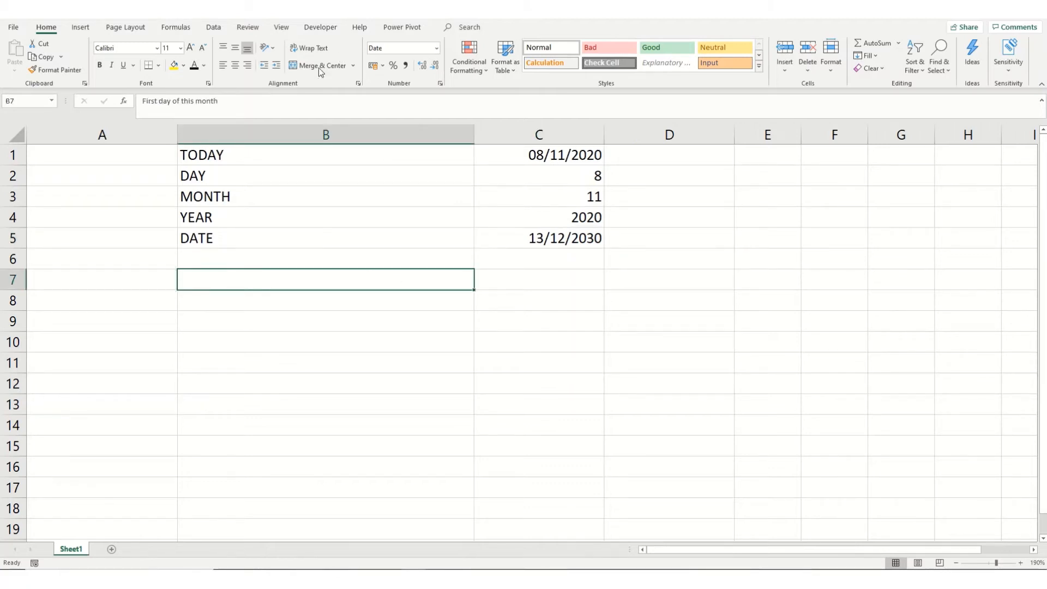
click(194, 65)
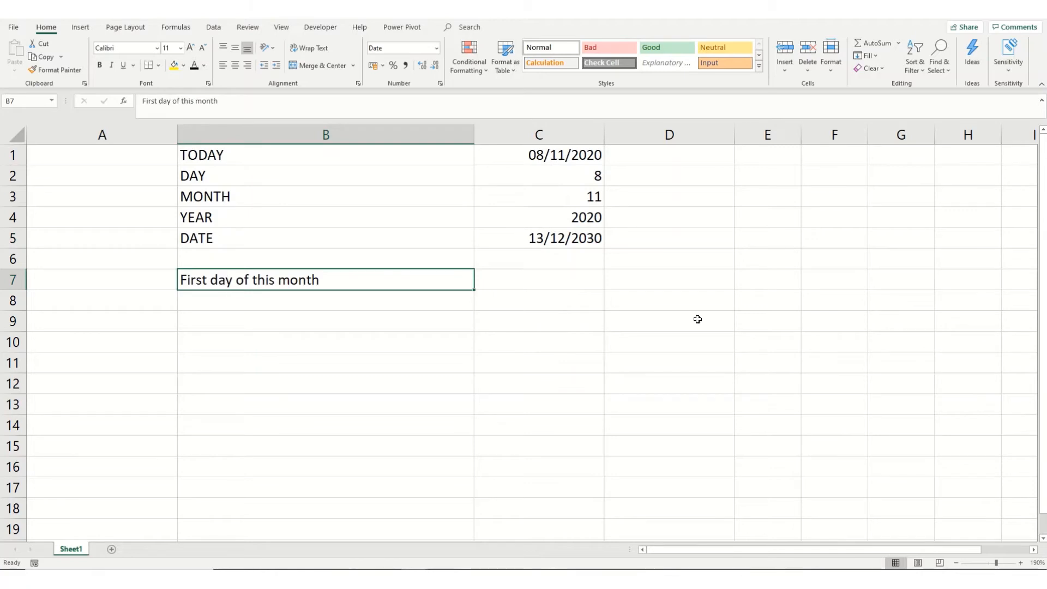
click(539, 279)
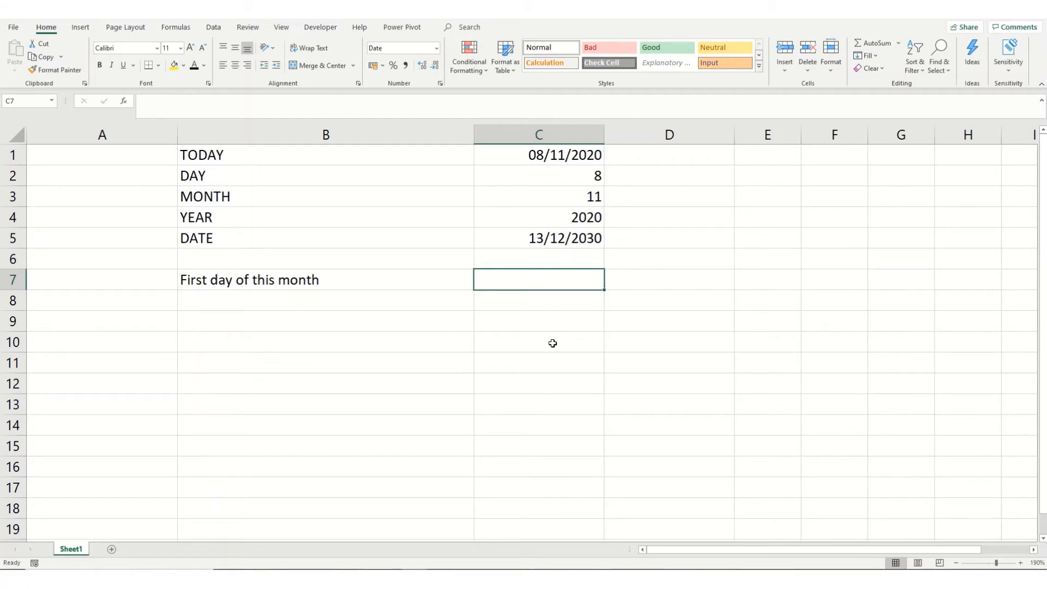
Apply the black font colour to the remaining hidden first-day and last-day labels in cells B8 to B10.
click(303, 297)
click(194, 65)
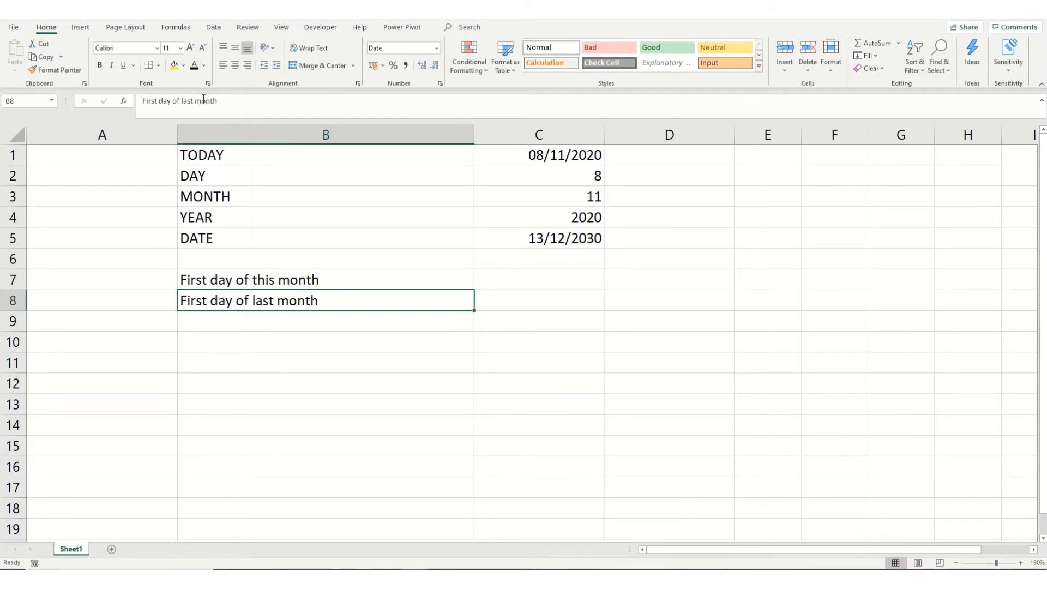
click(204, 324)
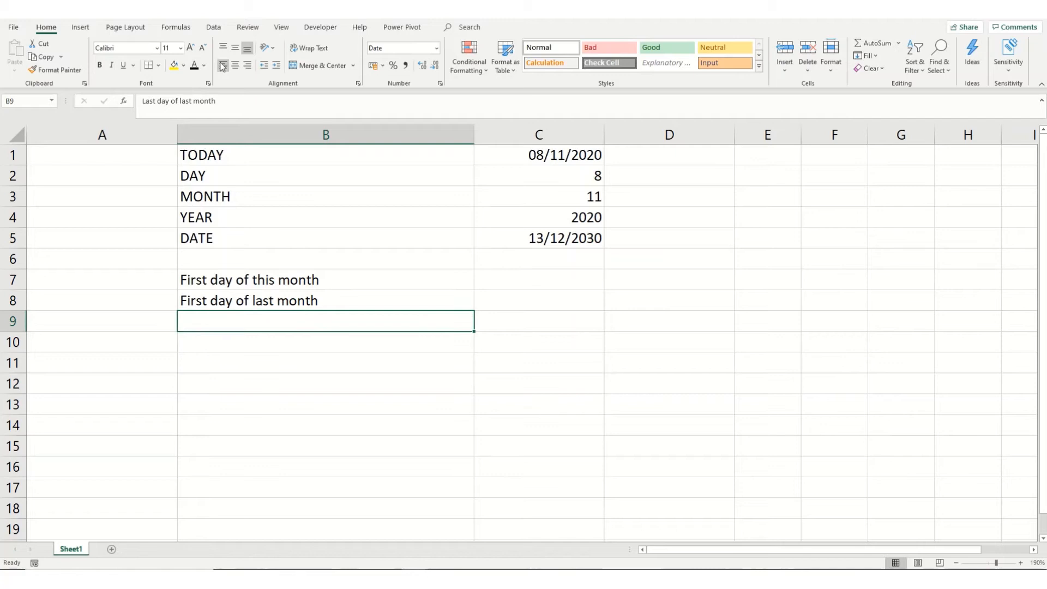
click(184, 68)
click(222, 314)
drag(227, 319, 224, 334)
click(194, 65)
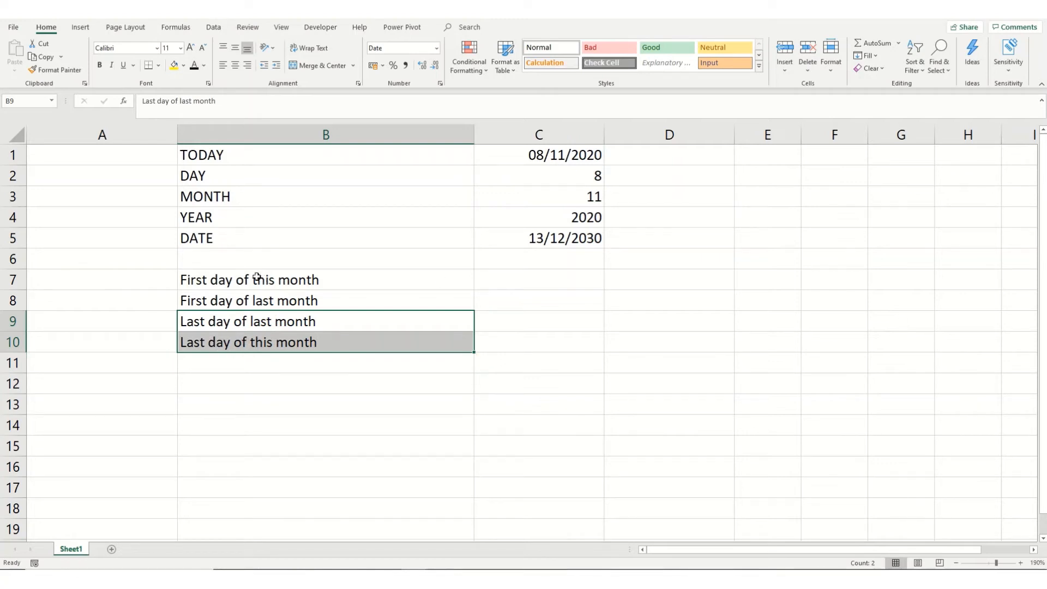
Calculate the first day of this month in cell C7 with =DATE(YEAR(TODAY()),MONTH(TODAY()),1).
click(506, 276)
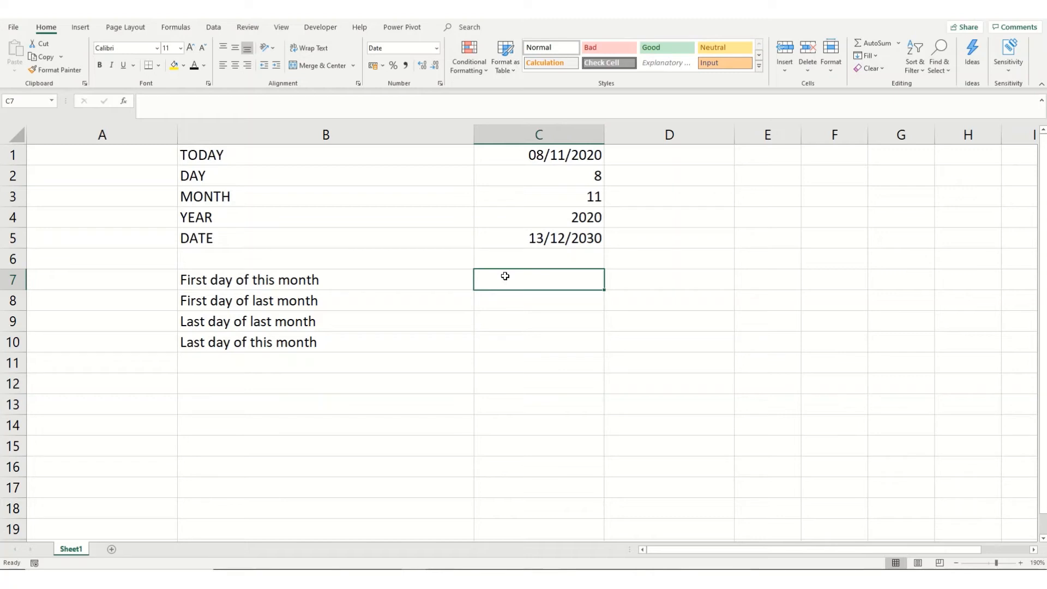
text(=)
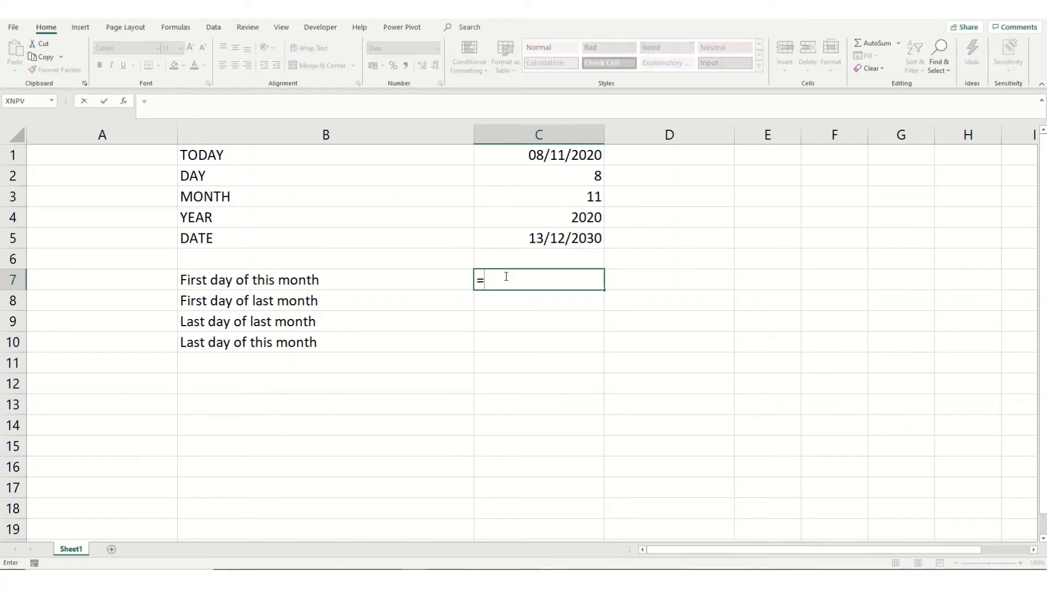
text(date)
key(Tab)
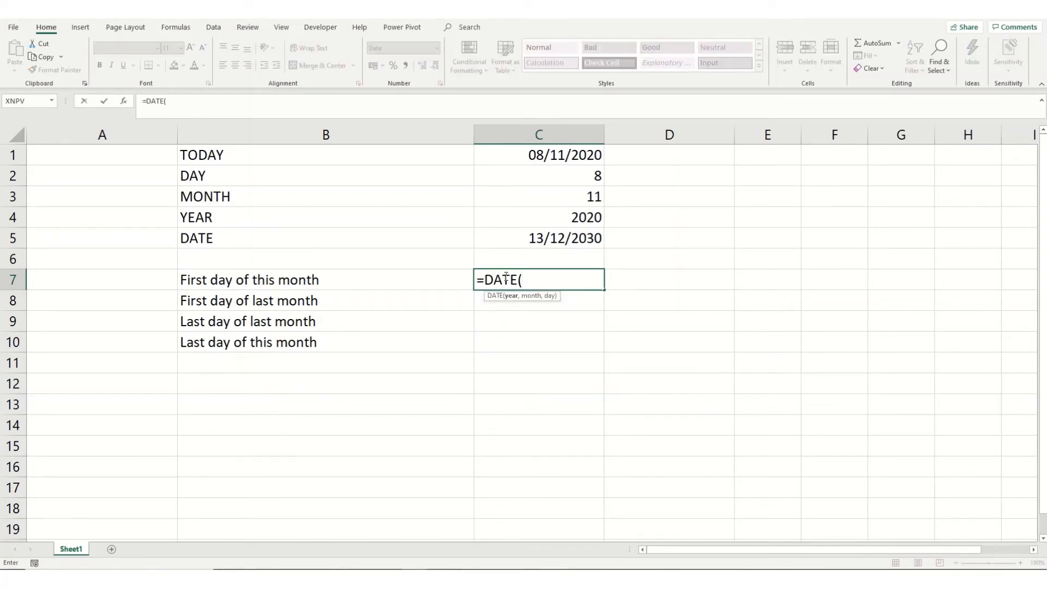
text(year)
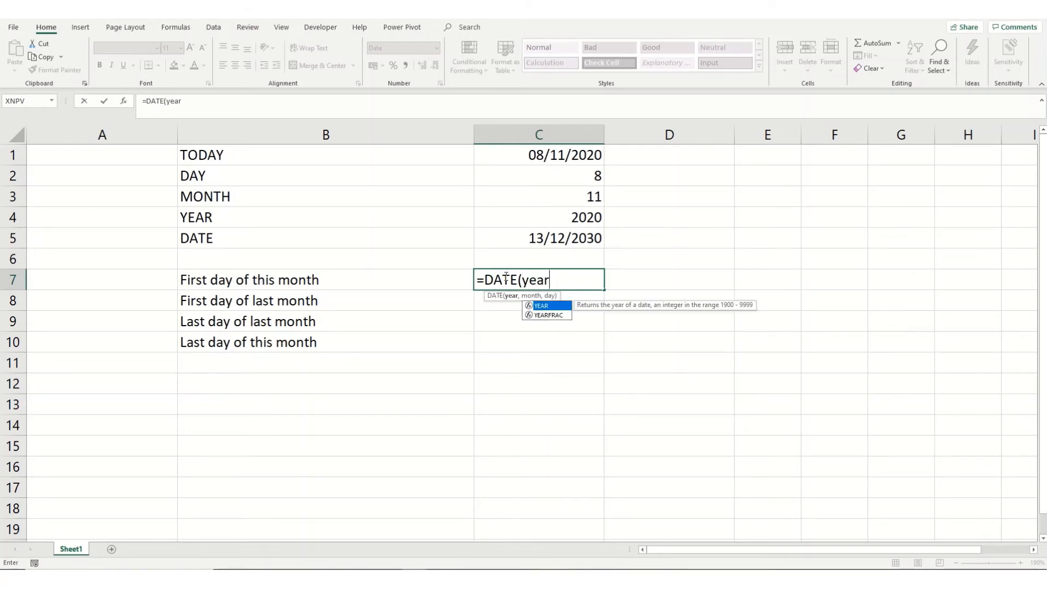
key(Tab)
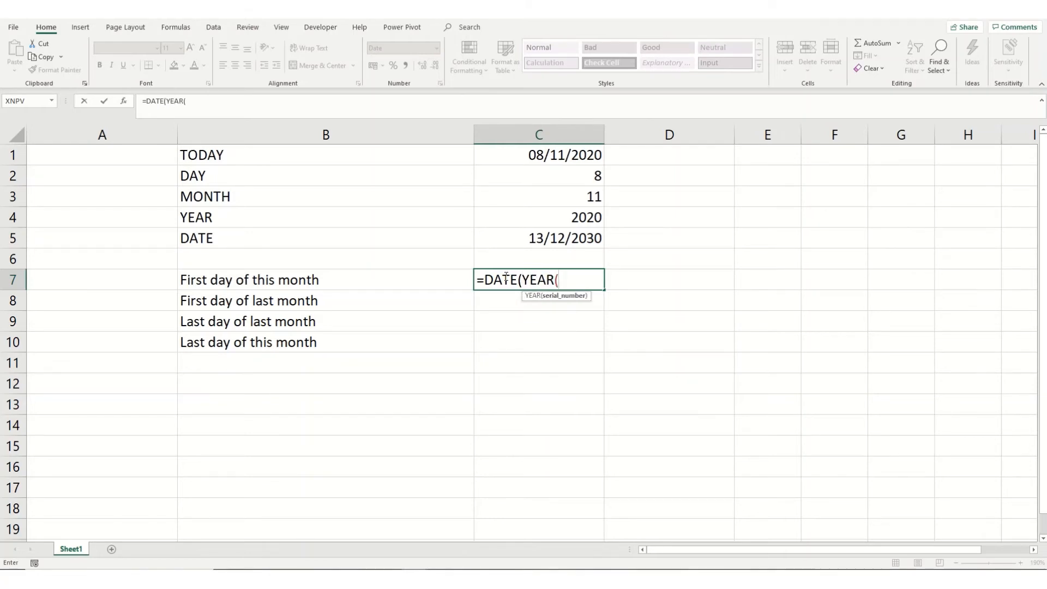
text(today()
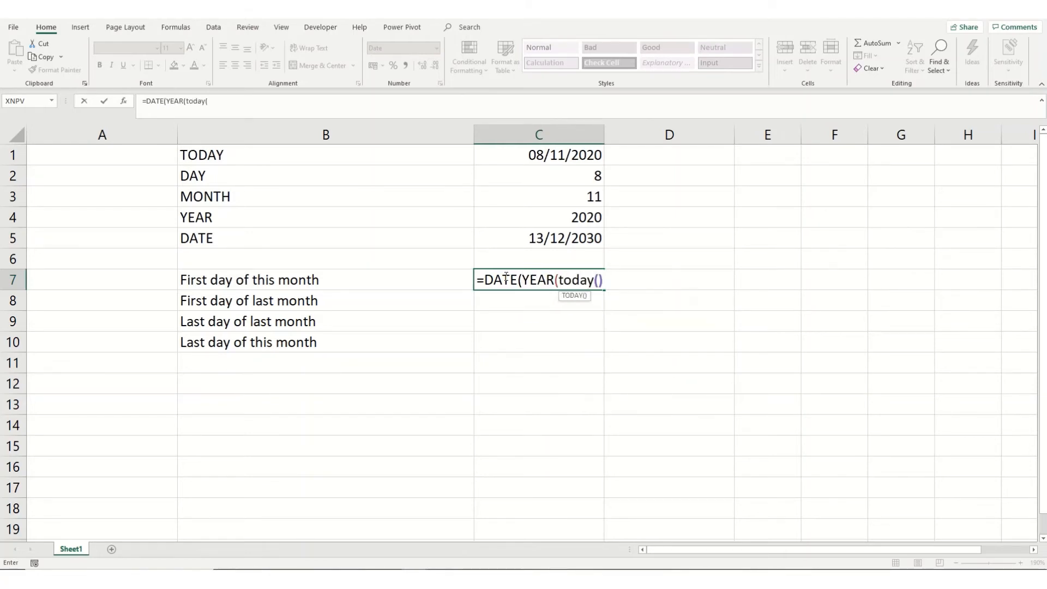
text()))
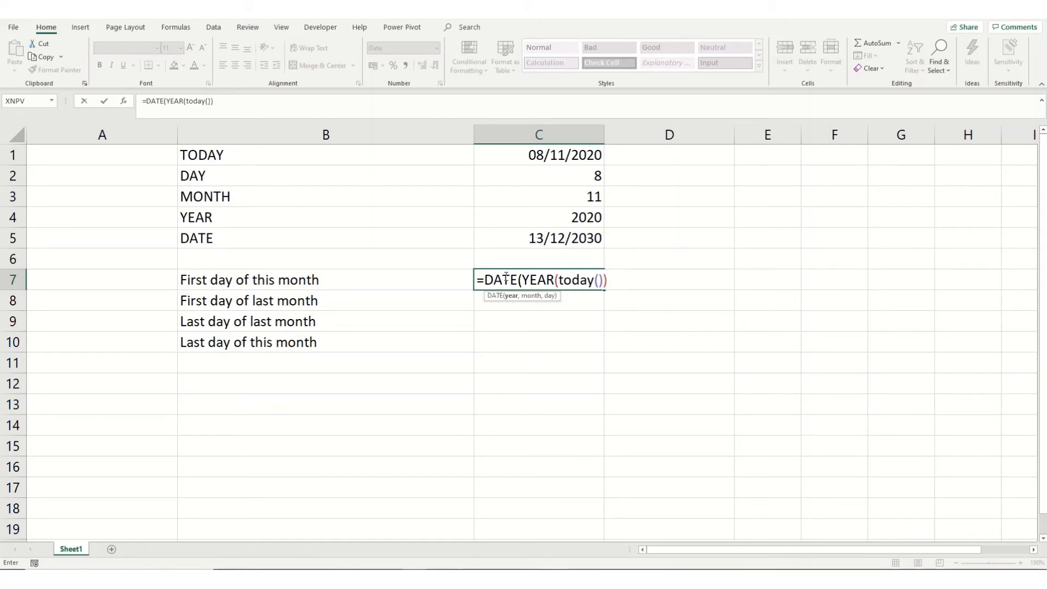
text(,month)
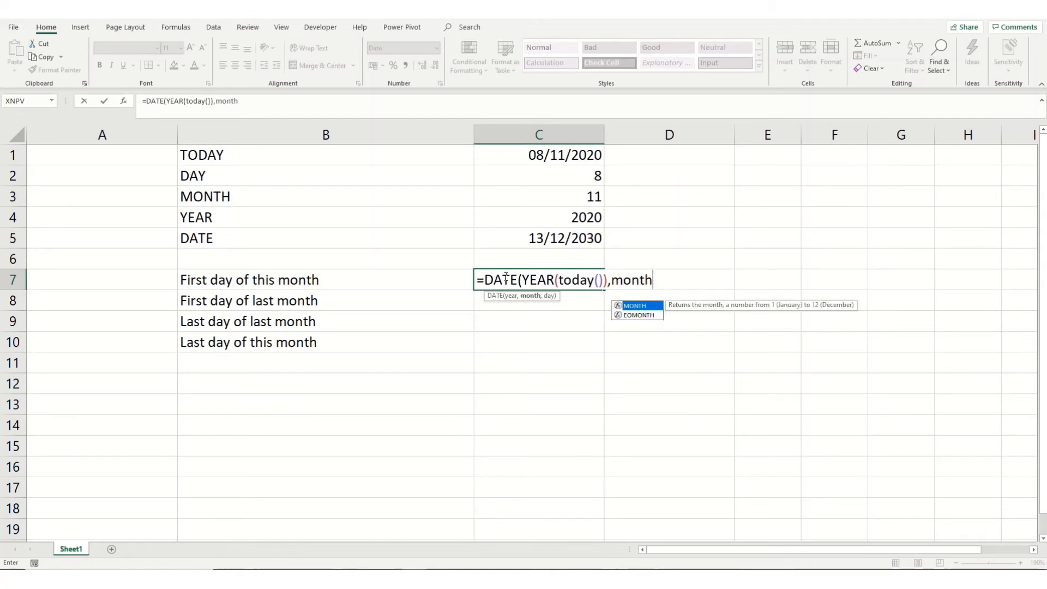
key(Tab)
text(today)
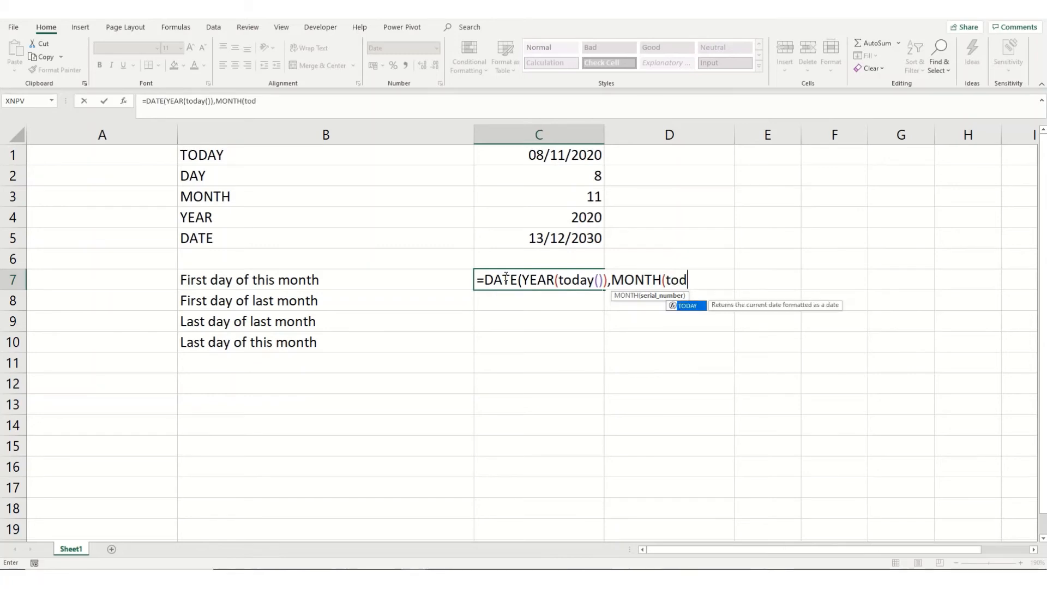
key(Tab)
text()))
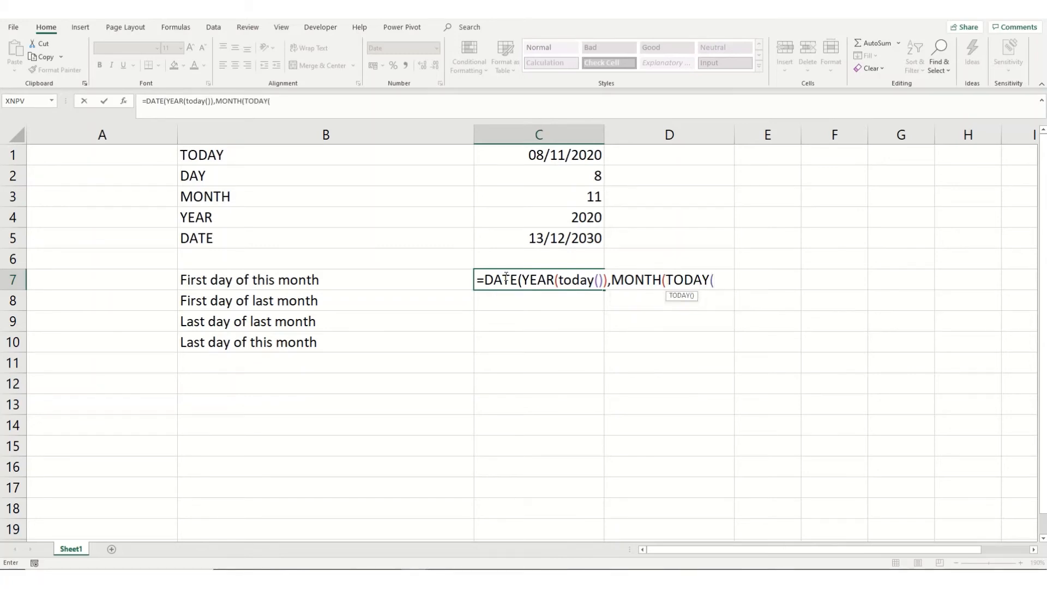
text(,)
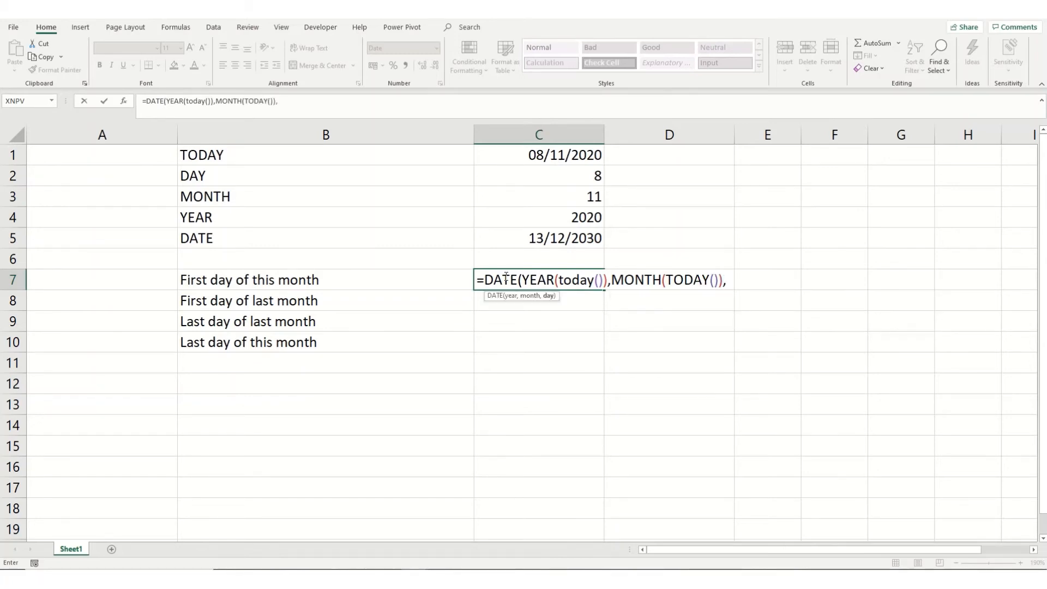
text(1))
key(Return)
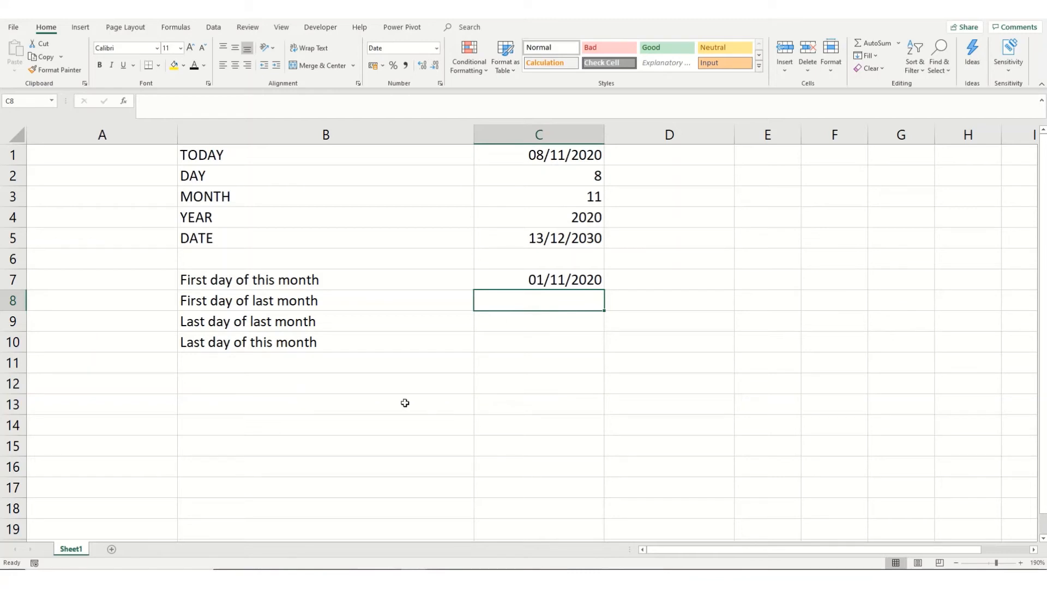
Copy the C7 formula into C8 and subtract one month for the first day of last month, giving =DATE(YEAR(TODAY()),MONTH(TODAY())-1,1).
click(548, 285)
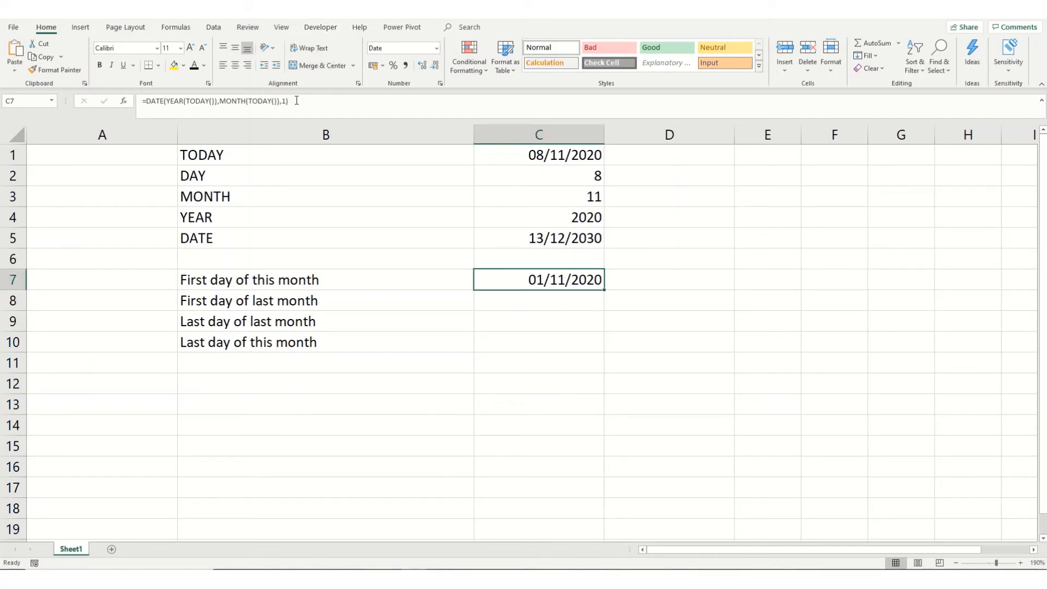
drag(297, 101, 141, 102)
key(ctrl+c)
key(Return)
key(ctrl+v)
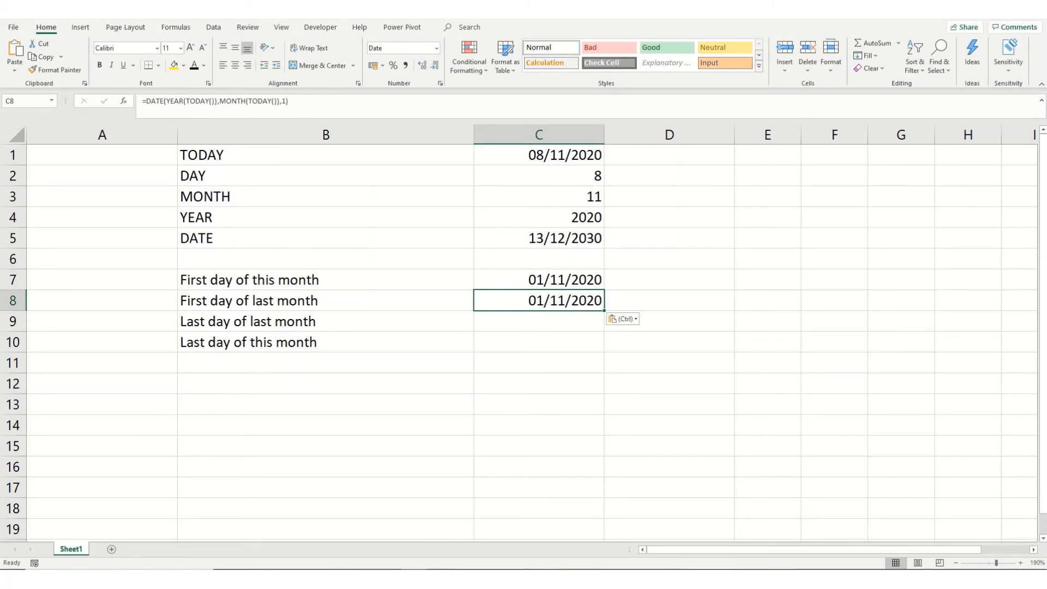
click(283, 100)
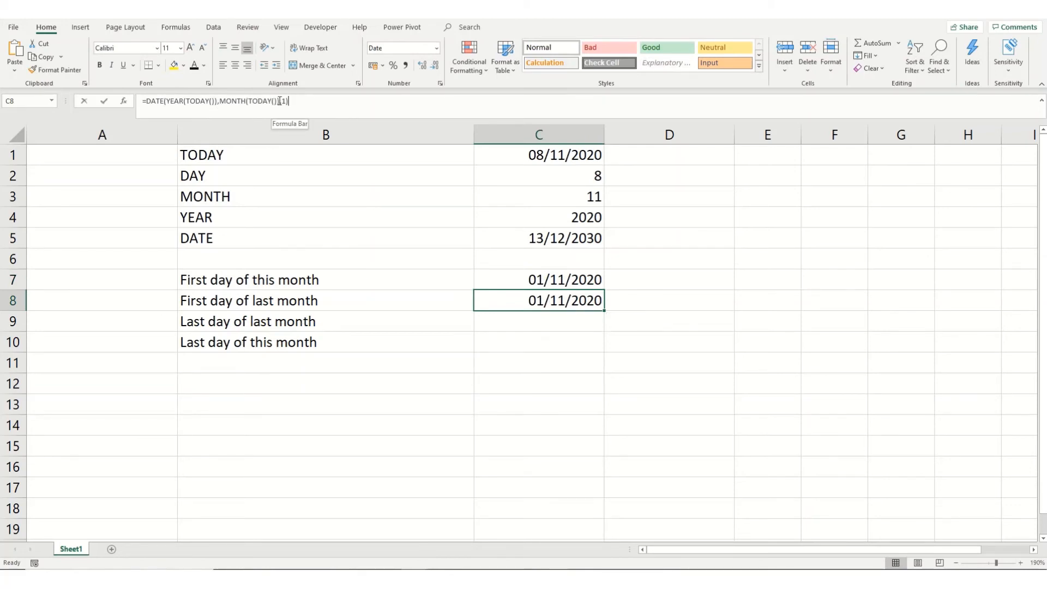
text(-1)
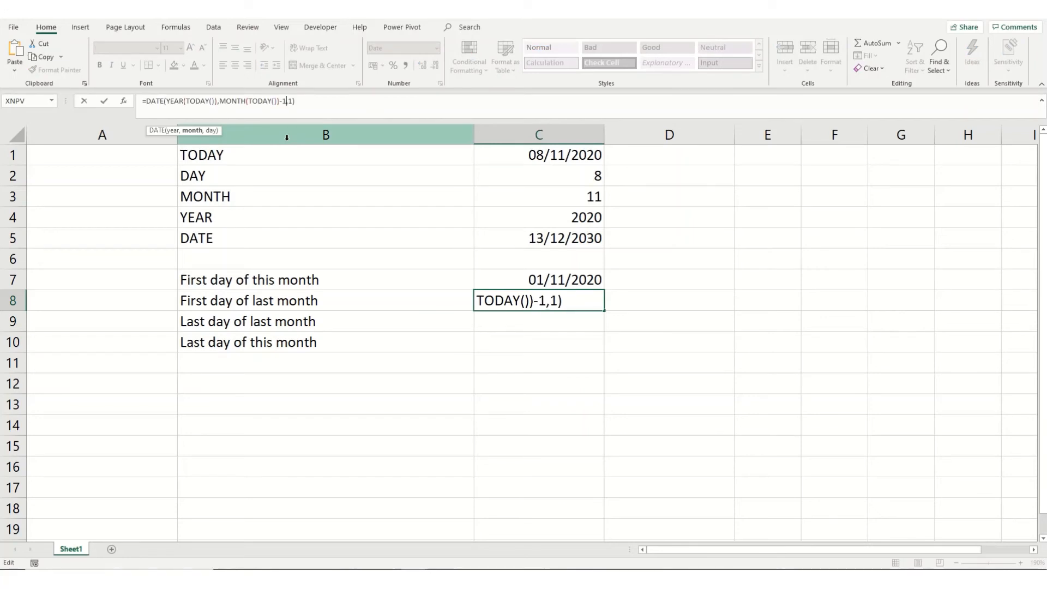
key(Return)
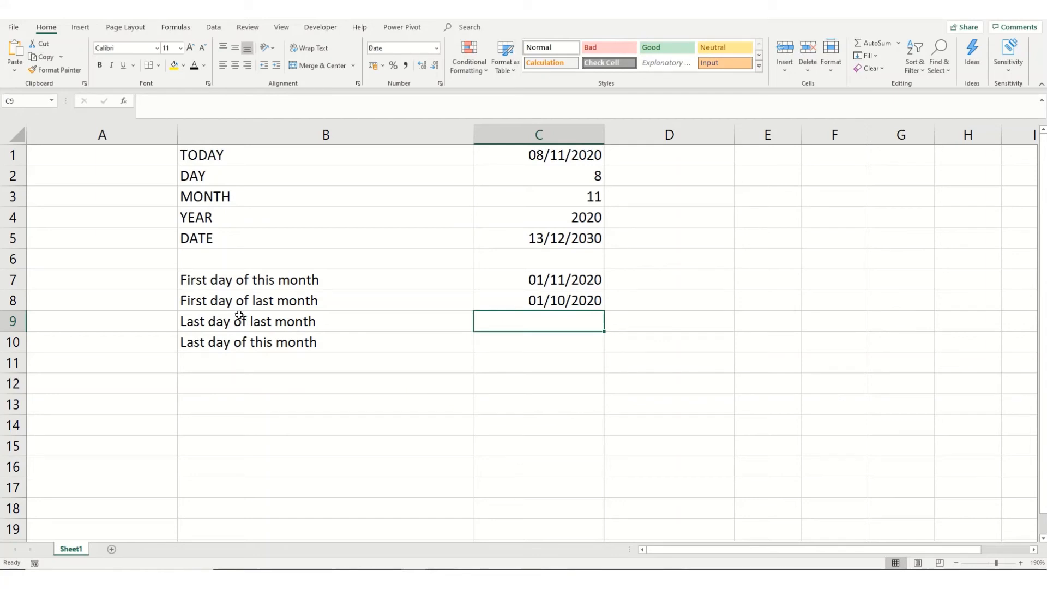
Copy cell C7 into C9 and subtract one day for the last day of last month, giving =DATE(YEAR(TODAY()),MONTH(TODAY()),1)-1.
click(572, 282)
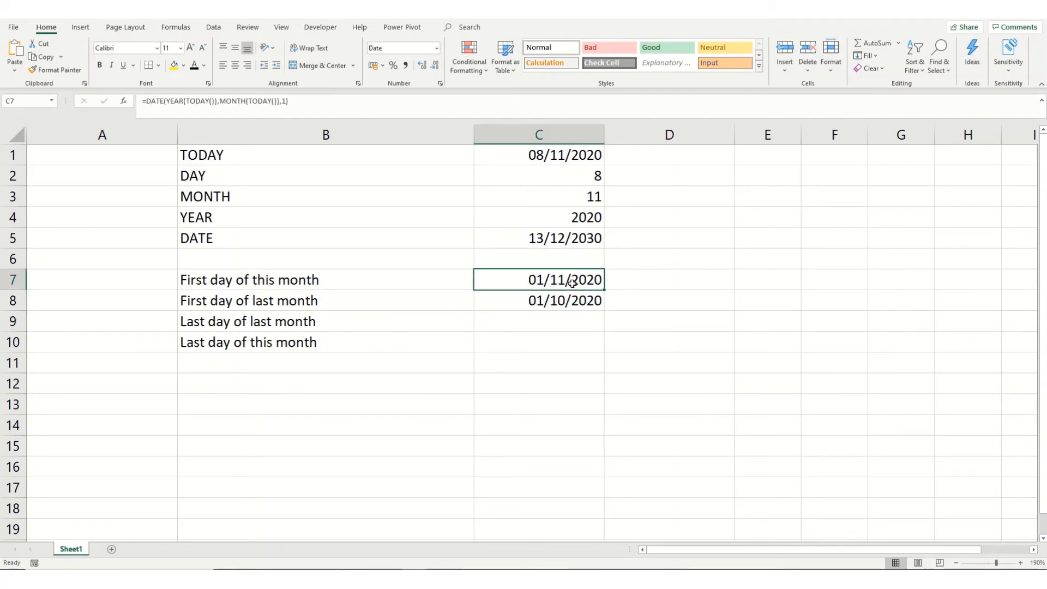
key(ctrl+c)
click(559, 322)
key(ctrl+v)
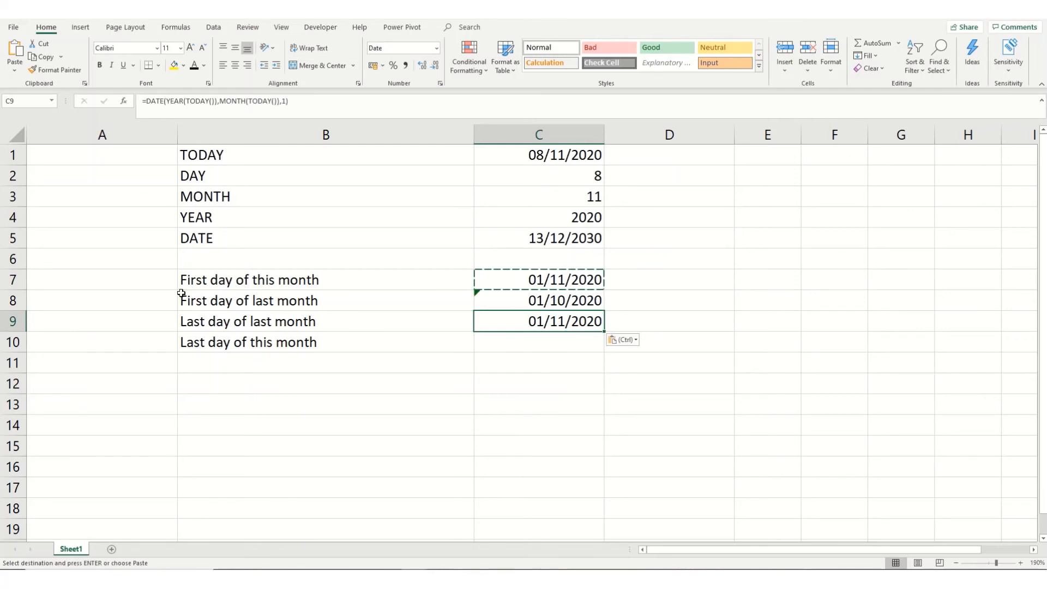
click(337, 109)
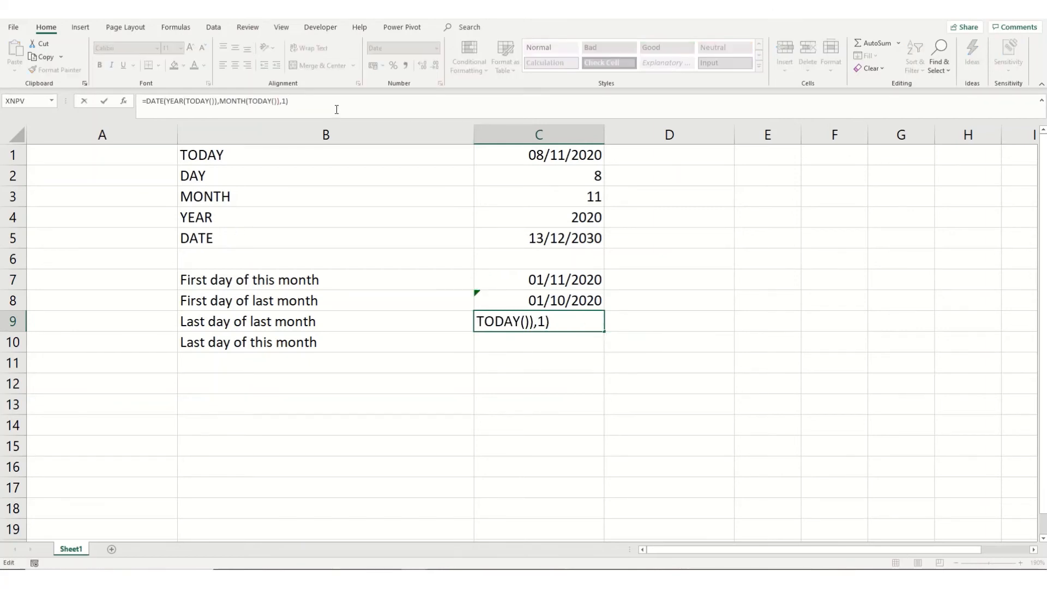
text(-1)
key(Return)
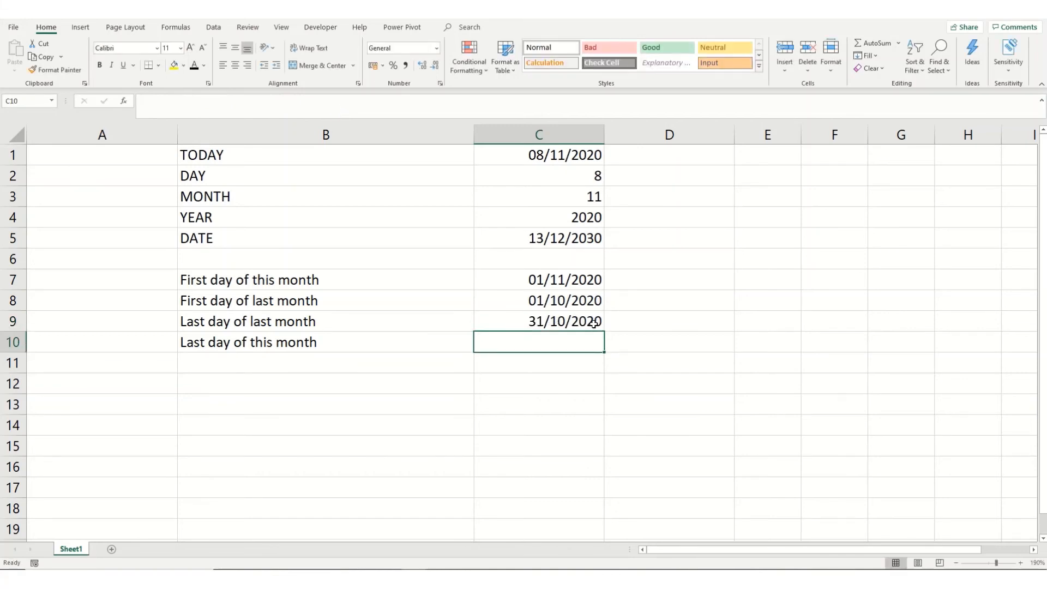
Copy the C9 formula into D9 and replace its one-day subtraction with day 0, giving =DATE(YEAR(TODAY()),MONTH(TODAY()),0).
click(521, 324)
drag(328, 102, 109, 104)
key(ctrl+c)
key(Escape)
key(Right)
key(ctrl+v)
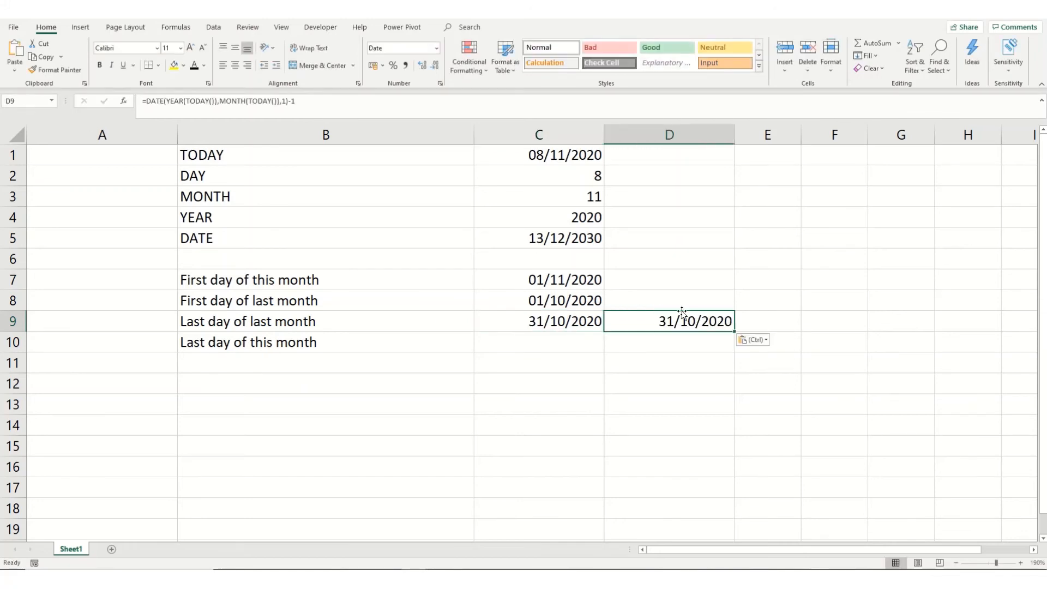
click(284, 101)
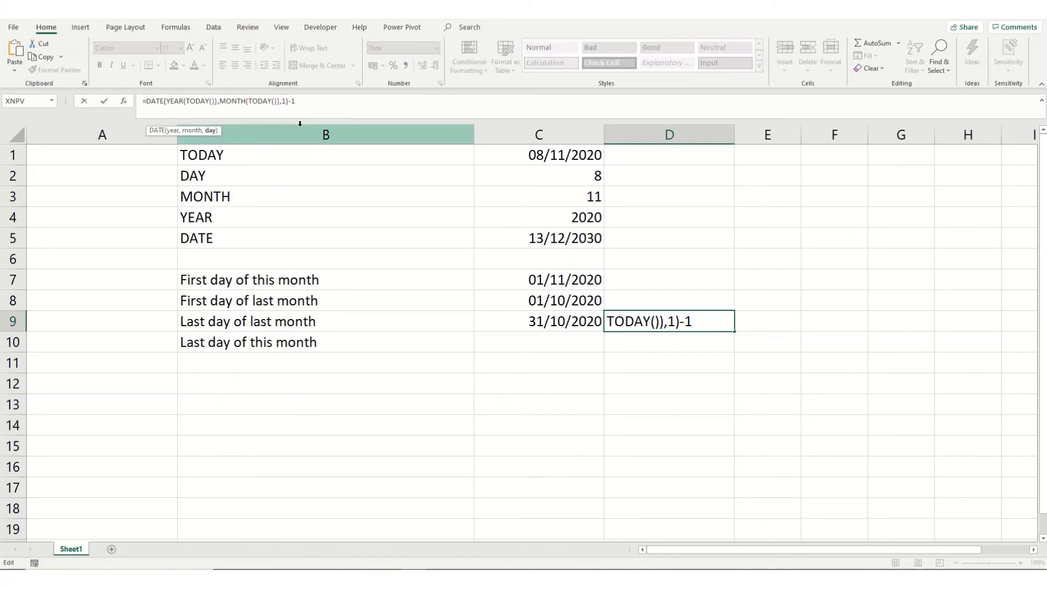
key(Delete)
text(0)
key(Right)
key(Delete)
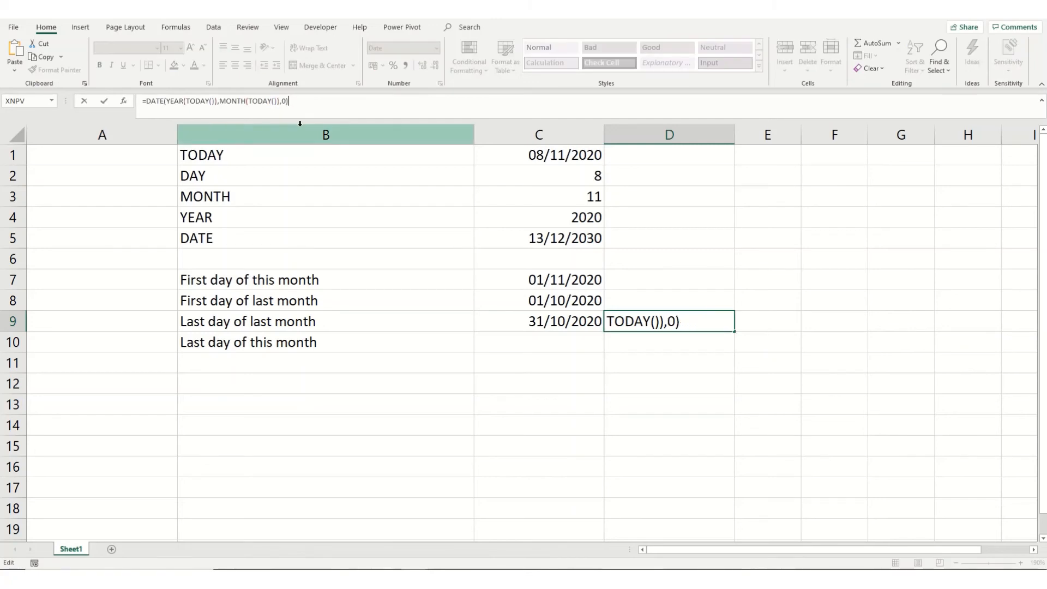
key(Return)
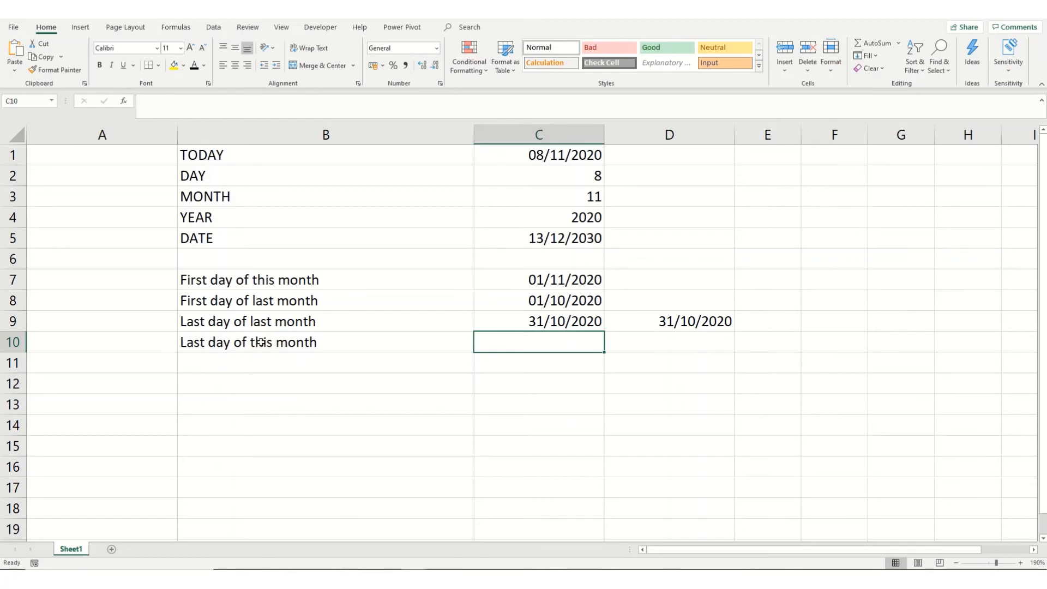
Copy cell C9 into C10 and add one month for the last day of this month, giving =DATE(YEAR(TODAY()),MONTH(TODAY())+1,1)-1.
click(537, 289)
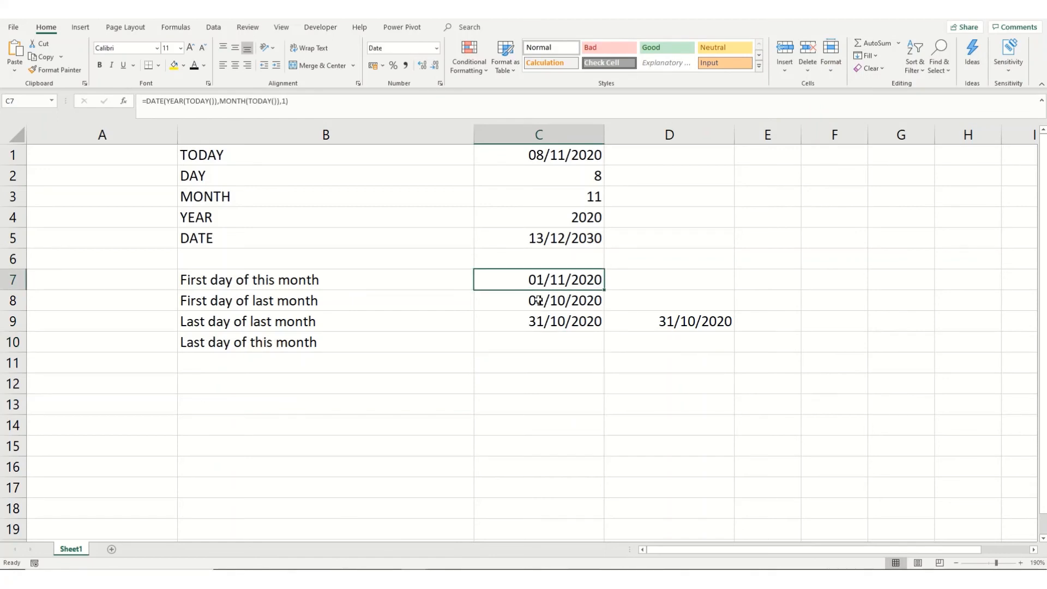
click(531, 323)
key(ctrl+c)
key(Down)
key(ctrl+v)
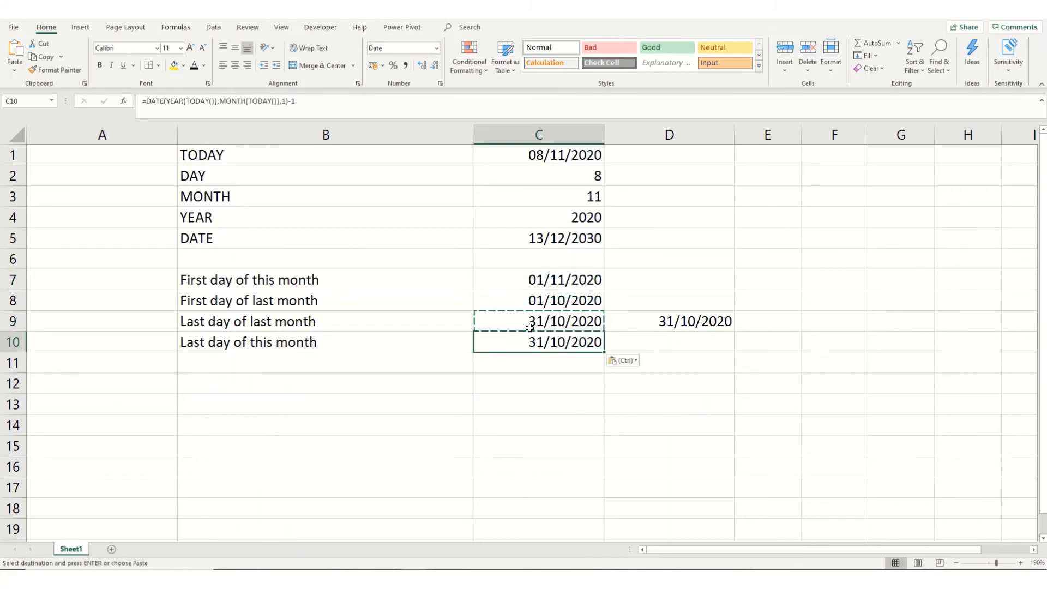
click(277, 101)
key(Right)
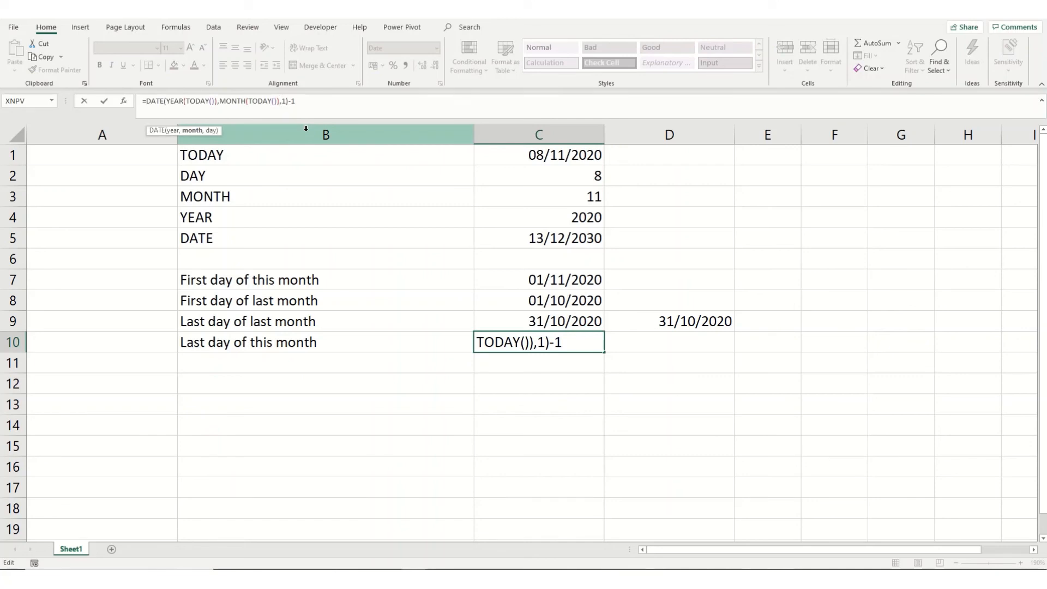
text(+1)
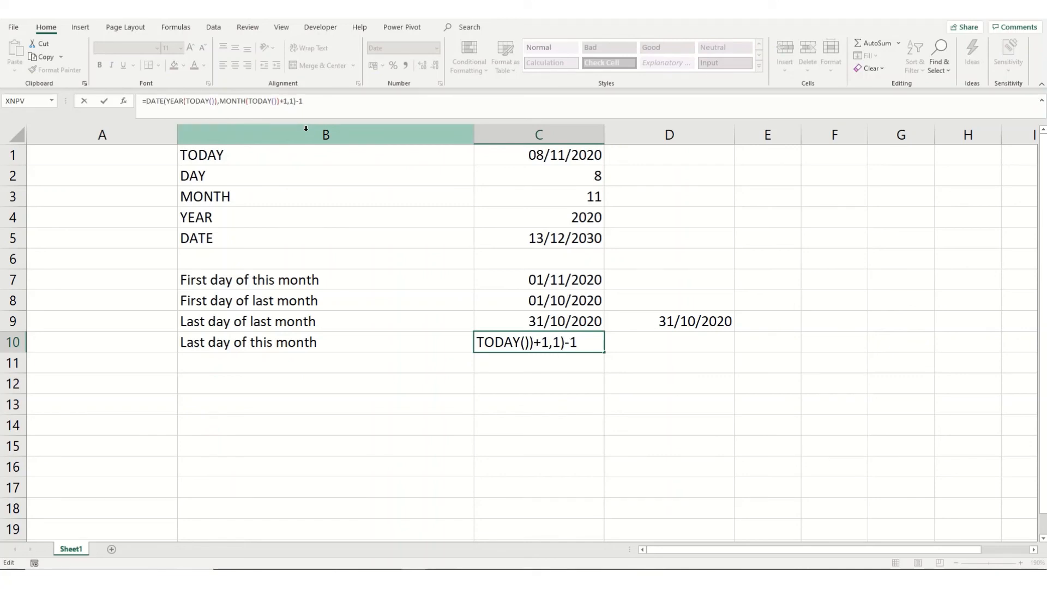
key(Return)
Copy cell D9 into D10 and add one to its month argument, giving =DATE(YEAR(TODAY()),MONTH(TODAY())+1,0).
click(666, 324)
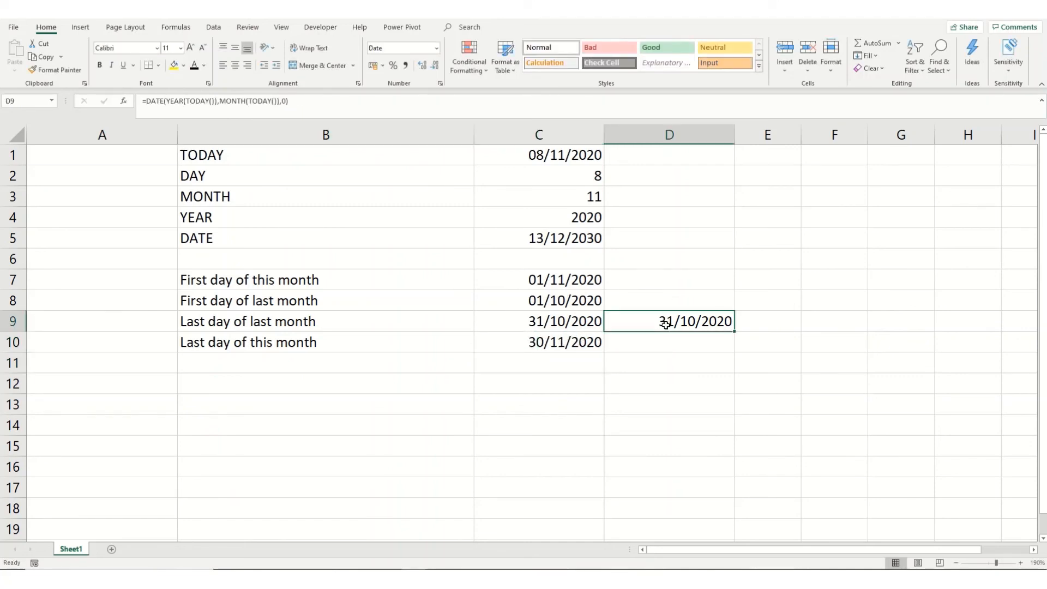
click(665, 325)
key(ctrl+c)
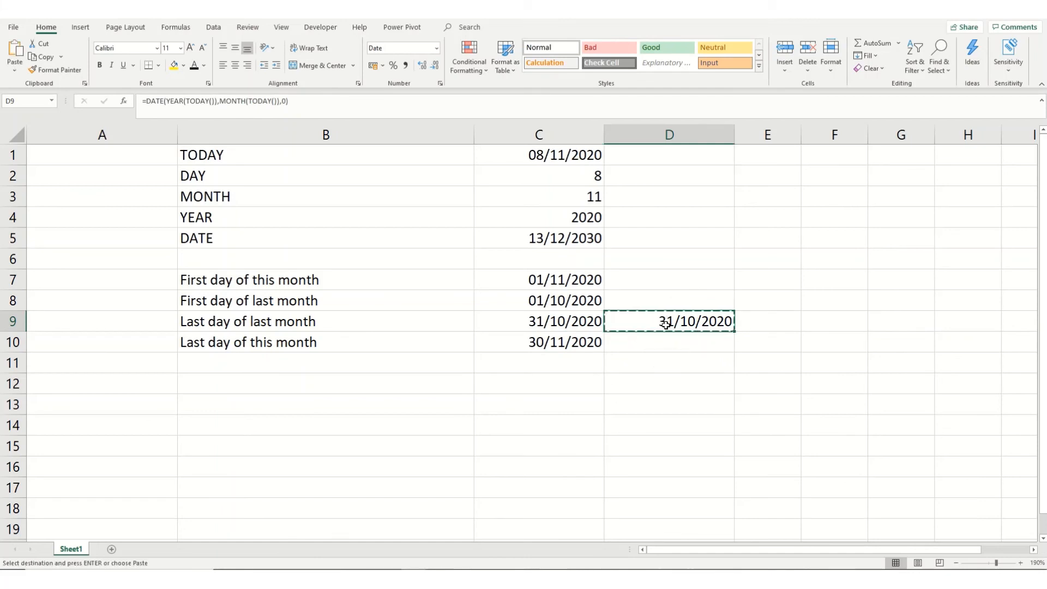
key(Down)
key(ctrl+v)
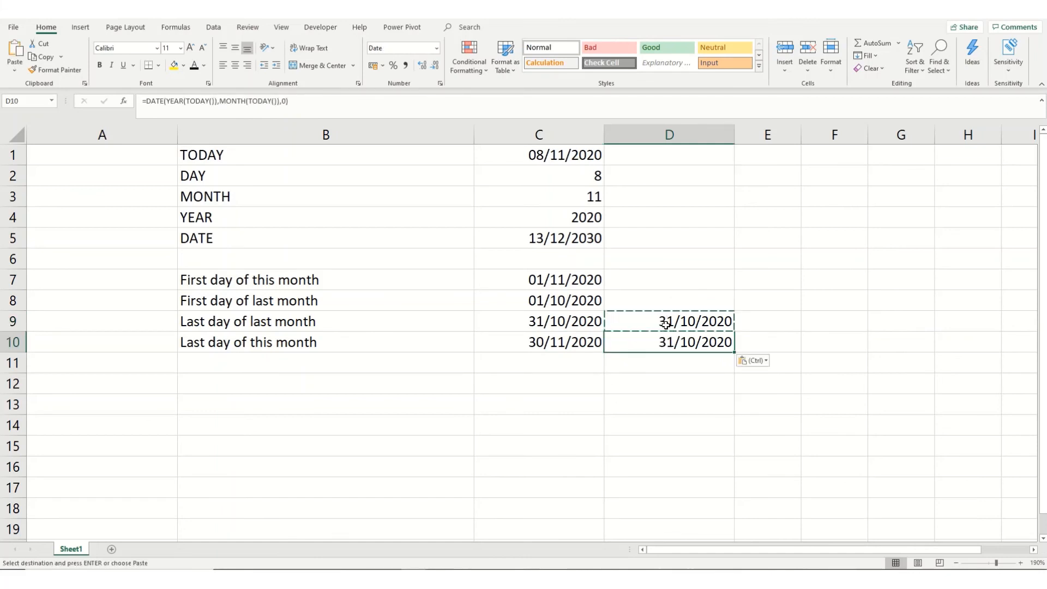
click(279, 101)
click(295, 129)
text(+1)
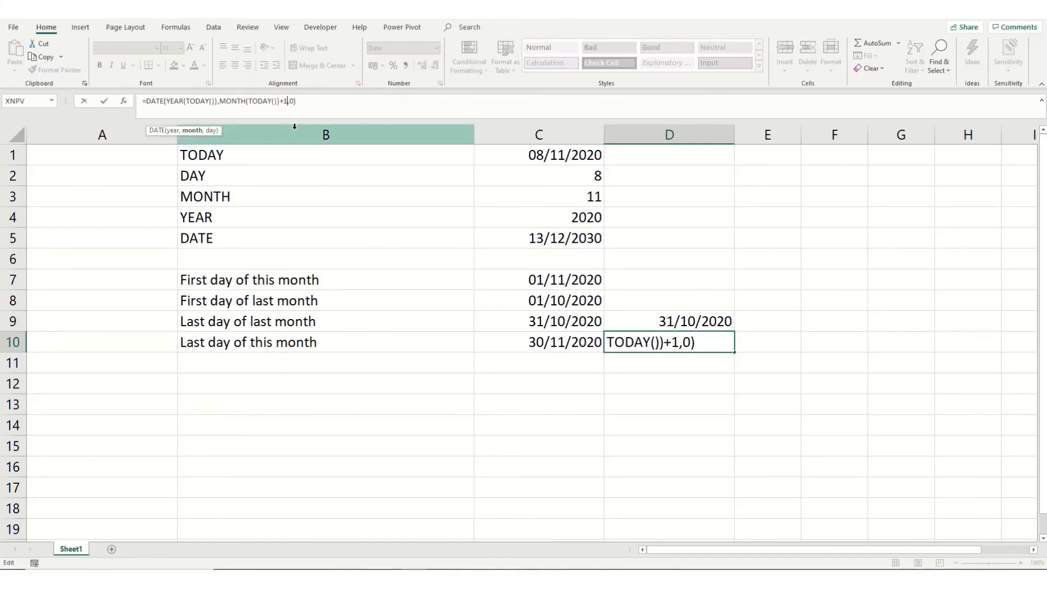
key(Return)
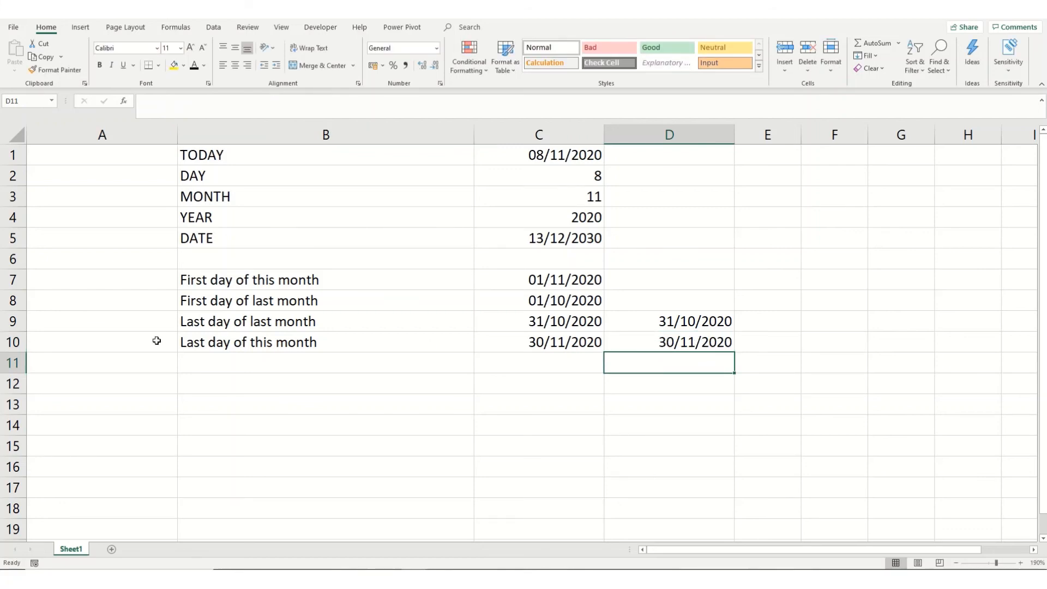